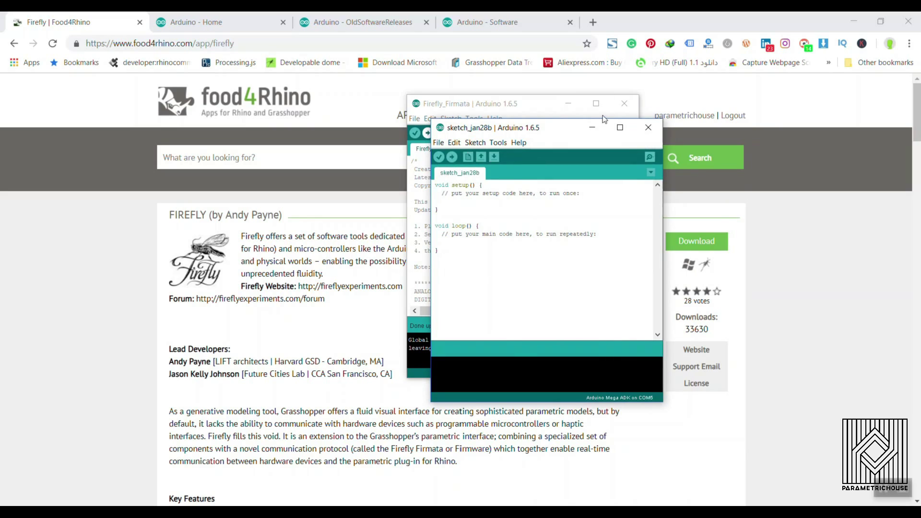
# Step: Reposition the blank sketch window and look through the Basics examples for the Blink sketch
pyautogui.moveTo(492, 129); pyautogui.dragTo(417, 114)
pyautogui.click(361, 126)
pyautogui.click(362, 126)
pyautogui.click(362, 126)
pyautogui.moveTo(402, 187)
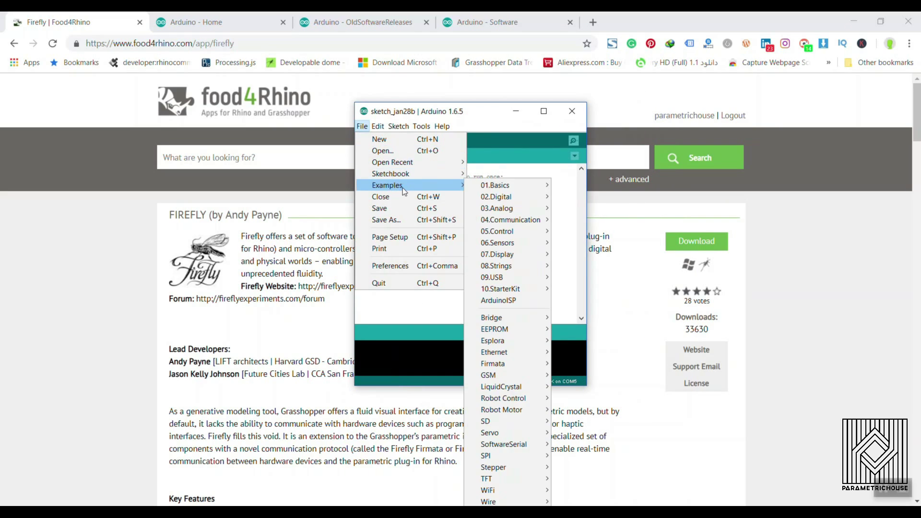
pyautogui.moveTo(522, 185)
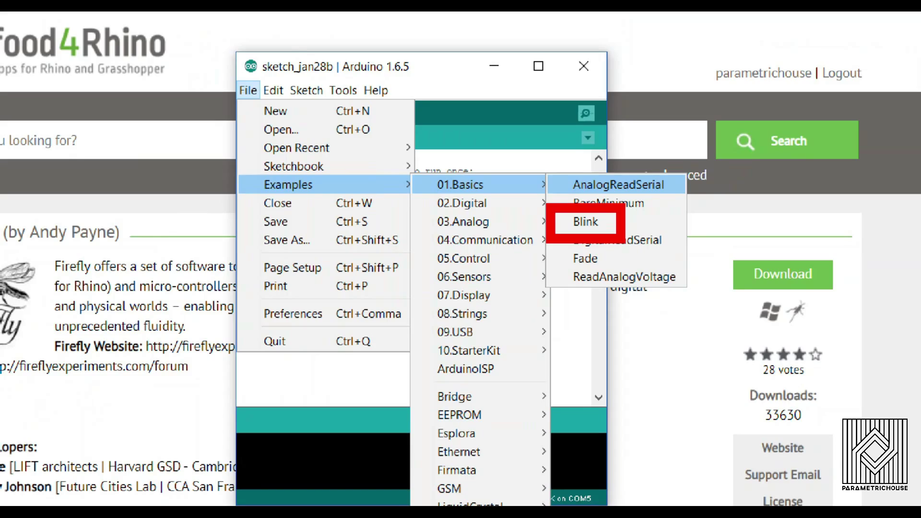
pyautogui.click(594, 231)
pyautogui.click(363, 127)
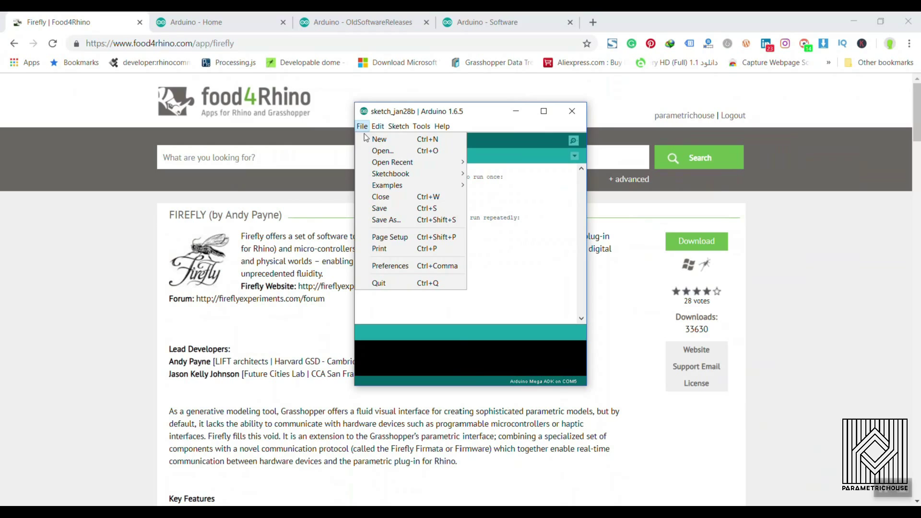
pyautogui.moveTo(377, 127)
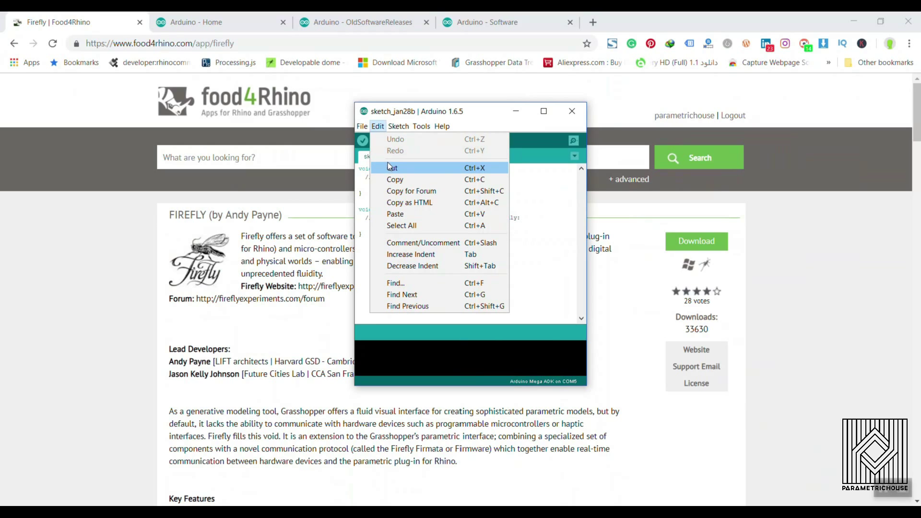
# Step: Set the board type to Arduino/Genuino Mega or Mega 2560
pyautogui.moveTo(417, 129)
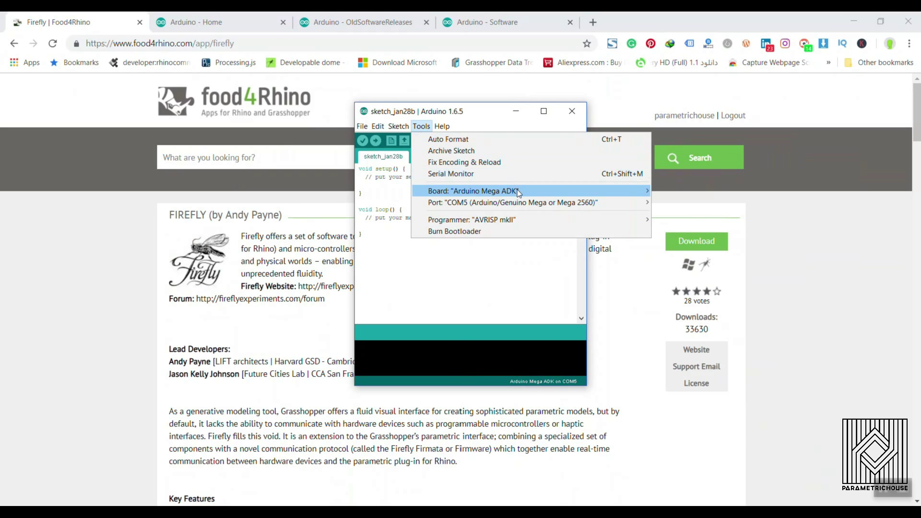
pyautogui.moveTo(518, 192)
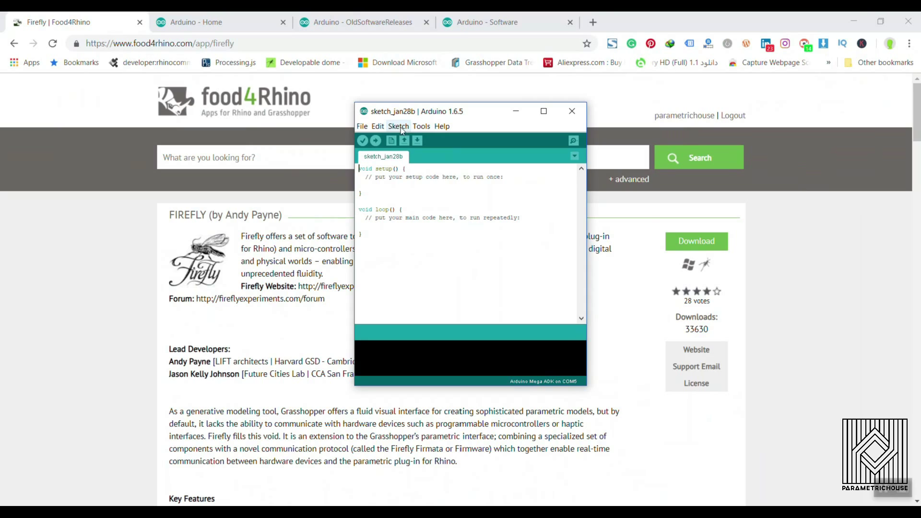
pyautogui.click(364, 88)
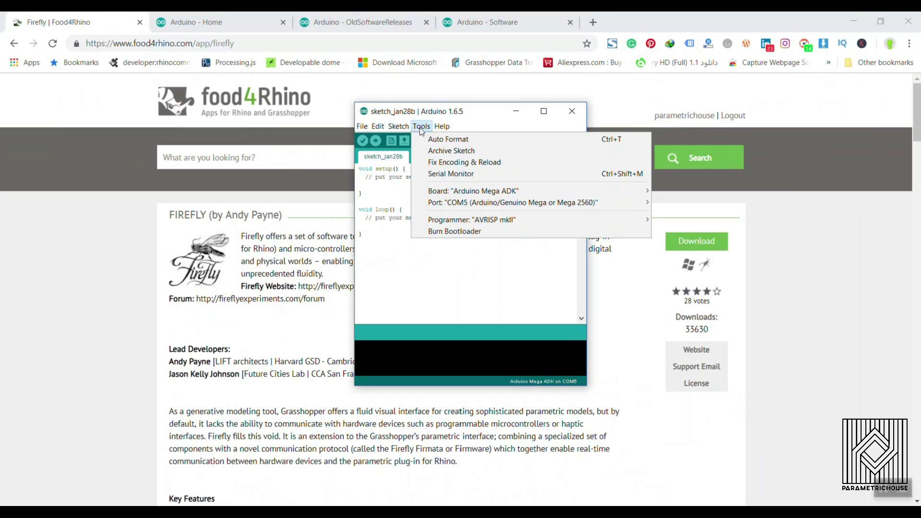
pyautogui.moveTo(464, 192)
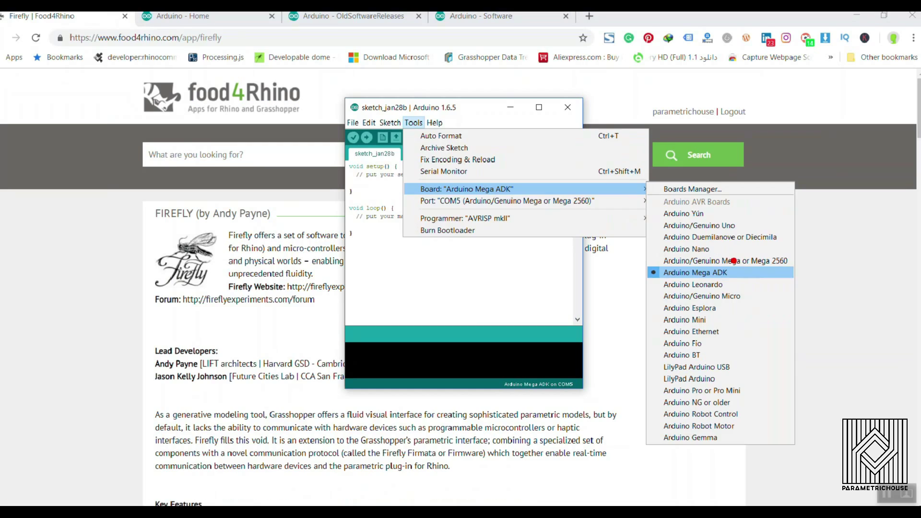
pyautogui.click(422, 127)
pyautogui.click(422, 126)
pyautogui.moveTo(619, 192)
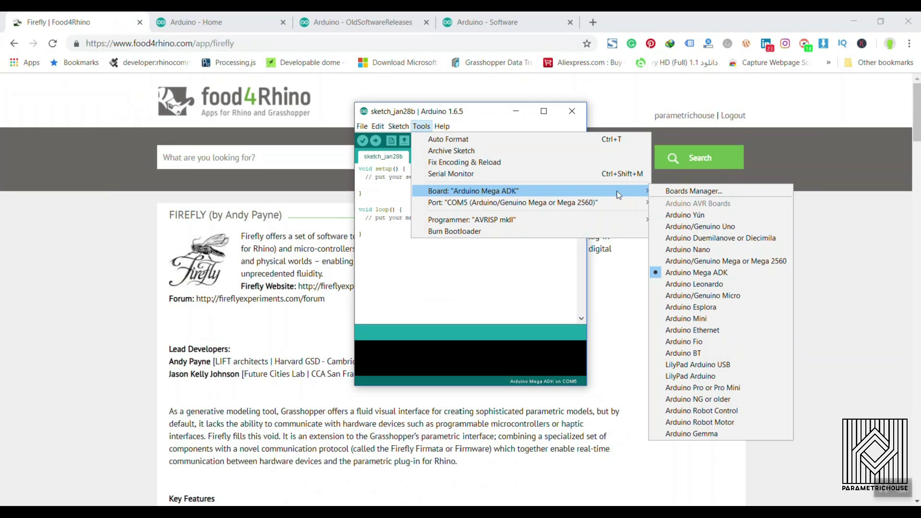
pyautogui.click(738, 267)
# Step: Check which serial port is selected for the connected Arduino board
pyautogui.click(418, 127)
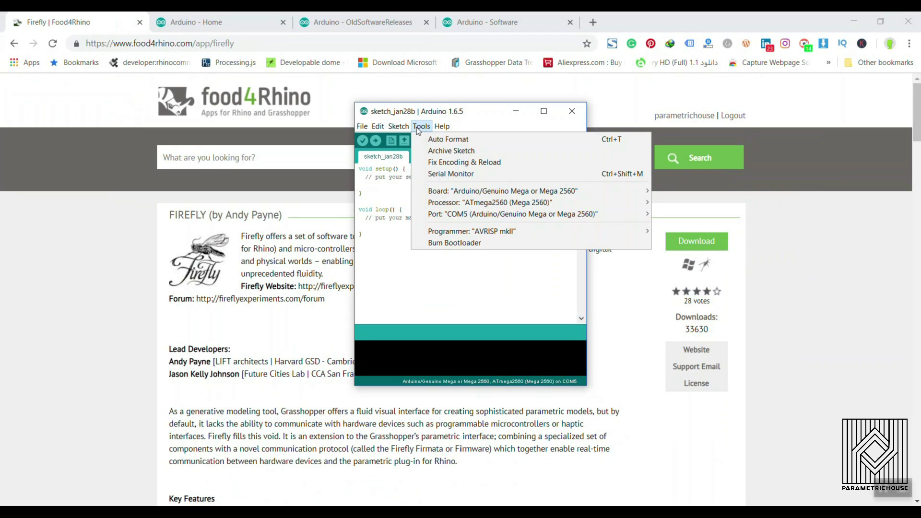
pyautogui.moveTo(480, 214)
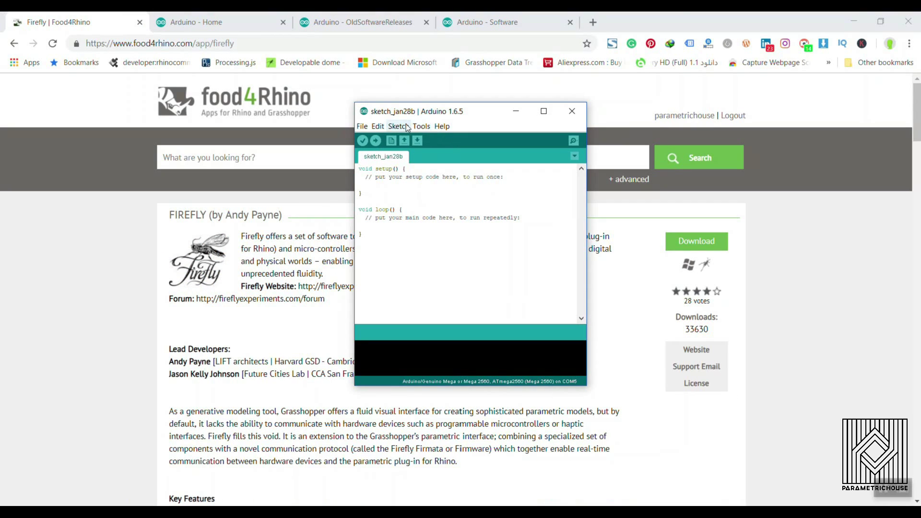
pyautogui.click(421, 126)
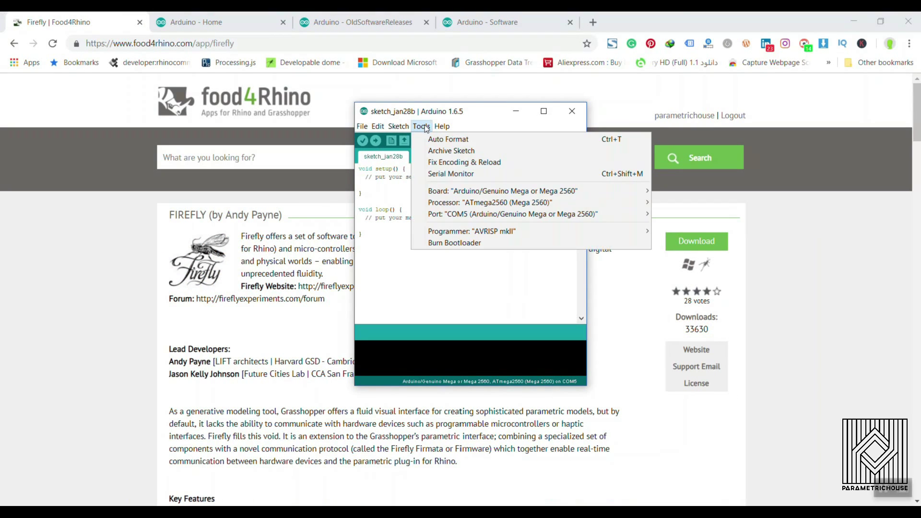
pyautogui.moveTo(576, 214)
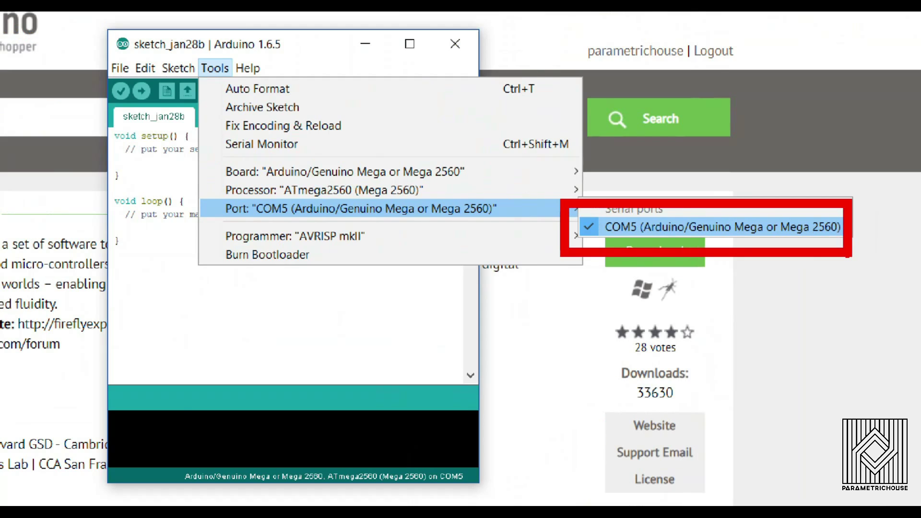
pyautogui.click(441, 209)
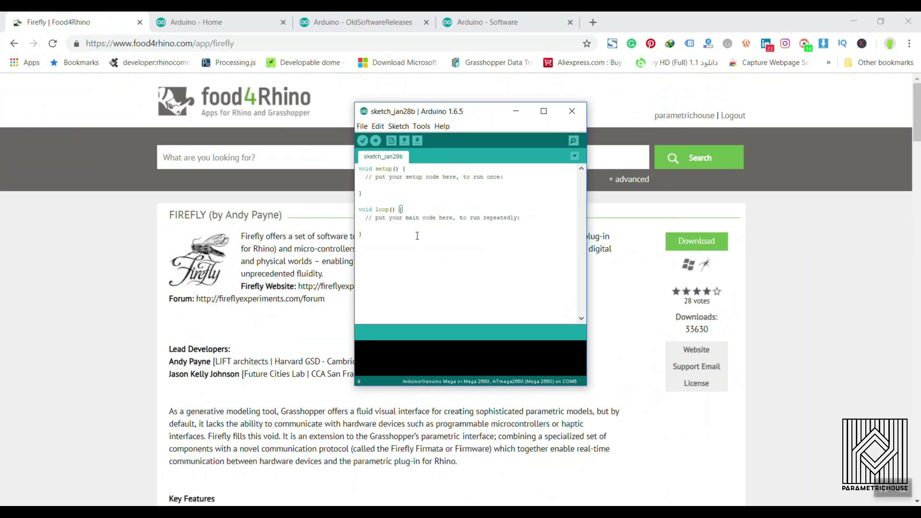
# Step: Open the Blink sketch from the Basics examples and review its code
pyautogui.click(362, 126)
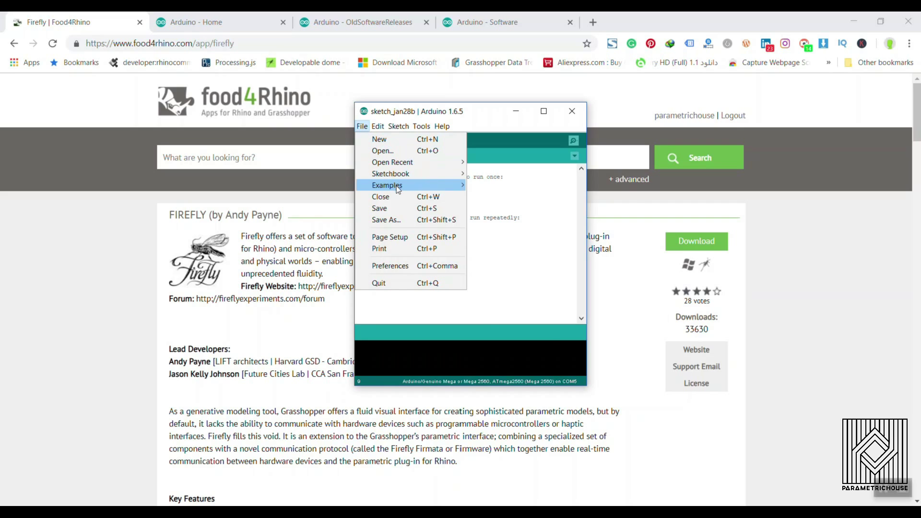
pyautogui.moveTo(389, 185)
pyautogui.moveTo(511, 193)
pyautogui.click(573, 208)
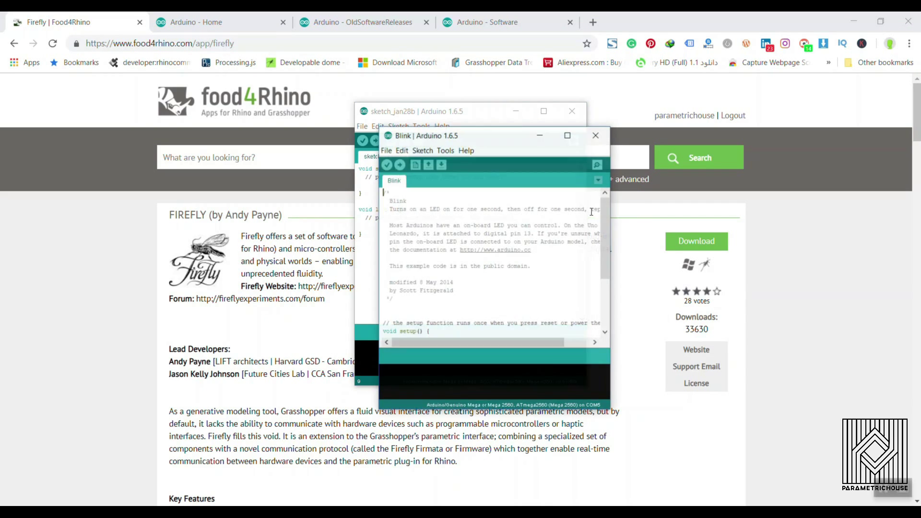
pyautogui.scroll(-4, 477, 275)
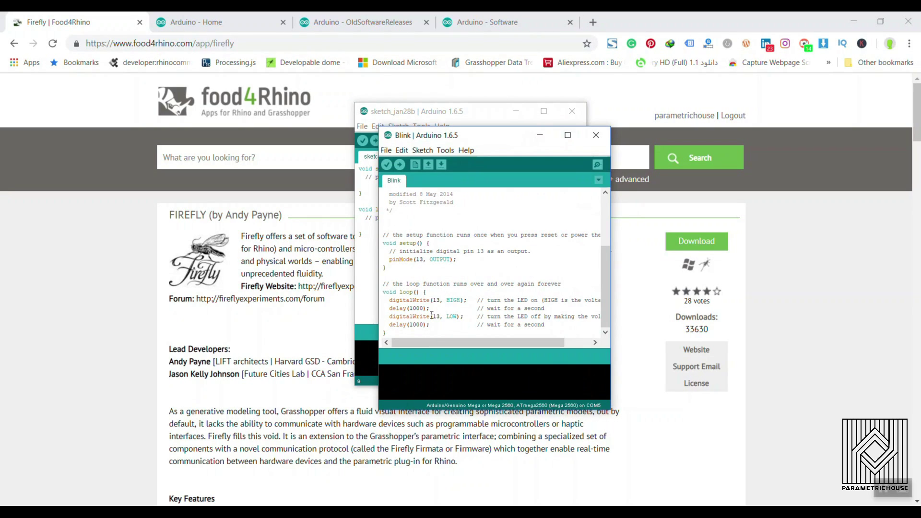
pyautogui.scroll(4, 435, 309)
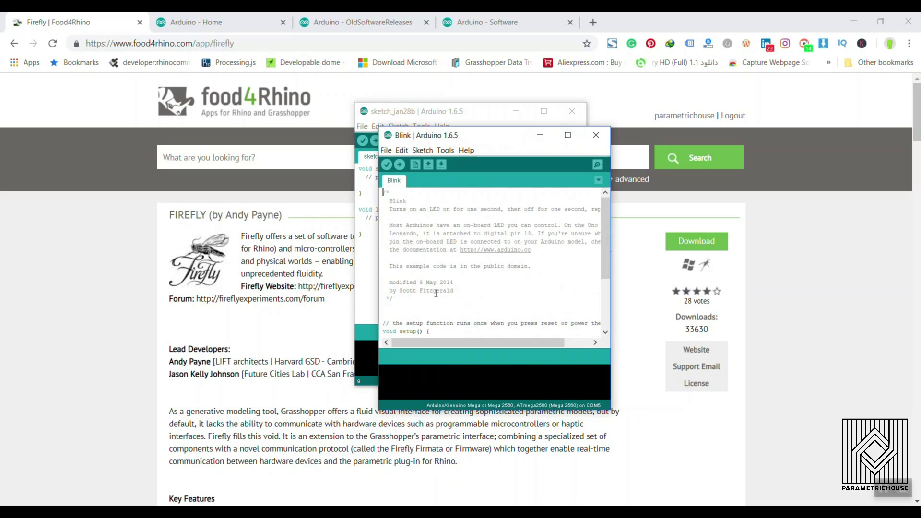
# Step: Upload the Blink sketch to the board and close its window
pyautogui.click(400, 165)
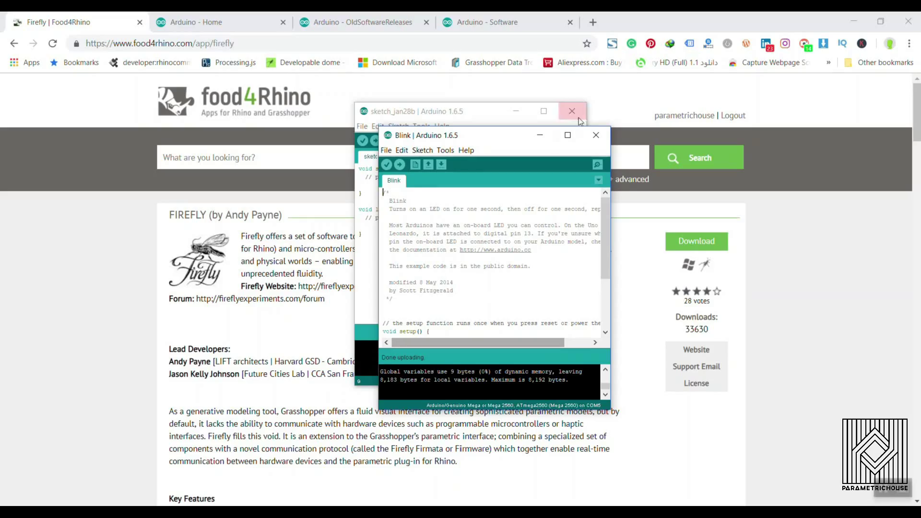
pyautogui.click(596, 135)
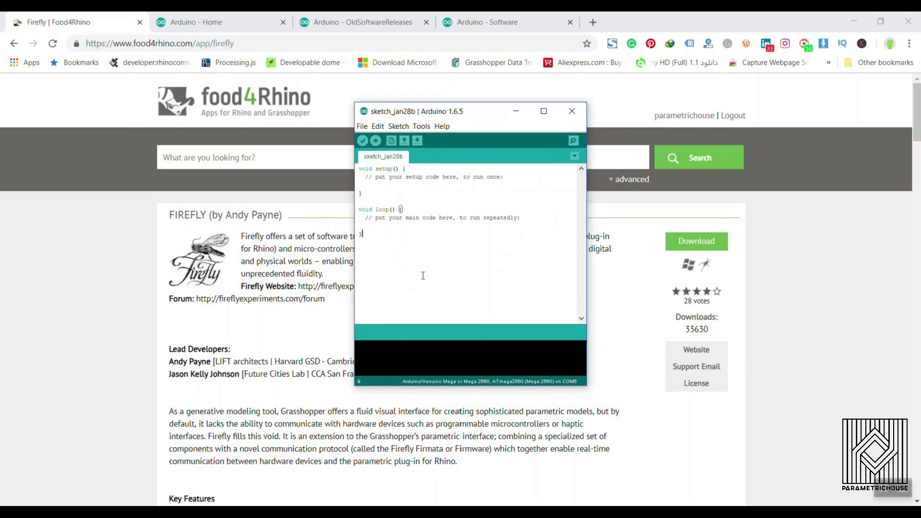
# Step: Open the Firefly_Firmata.ino sketch in place of the blank sketch and upload it to the board
pyautogui.click(362, 127)
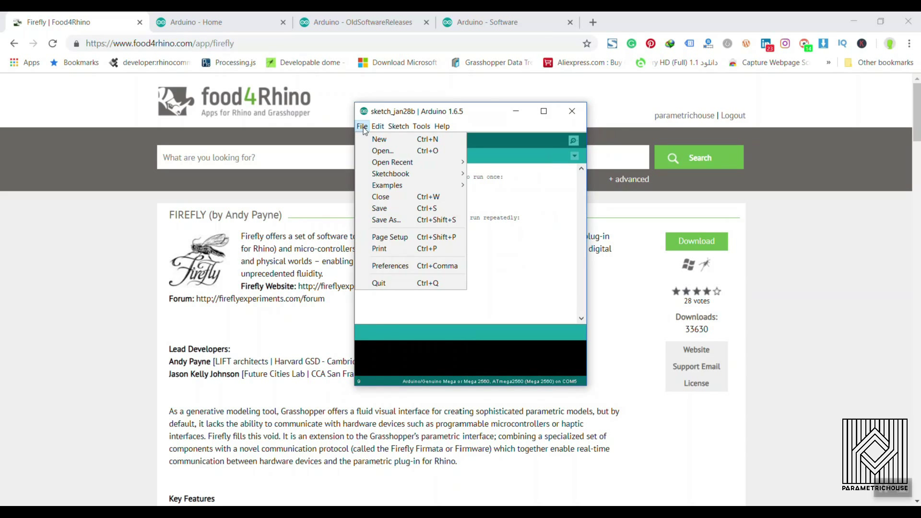
pyautogui.click(381, 150)
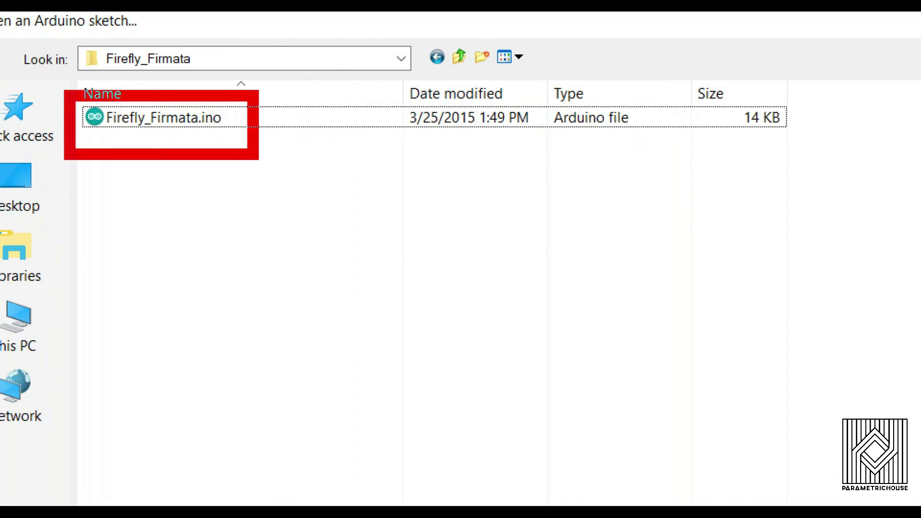
pyautogui.doubleClick(160, 118)
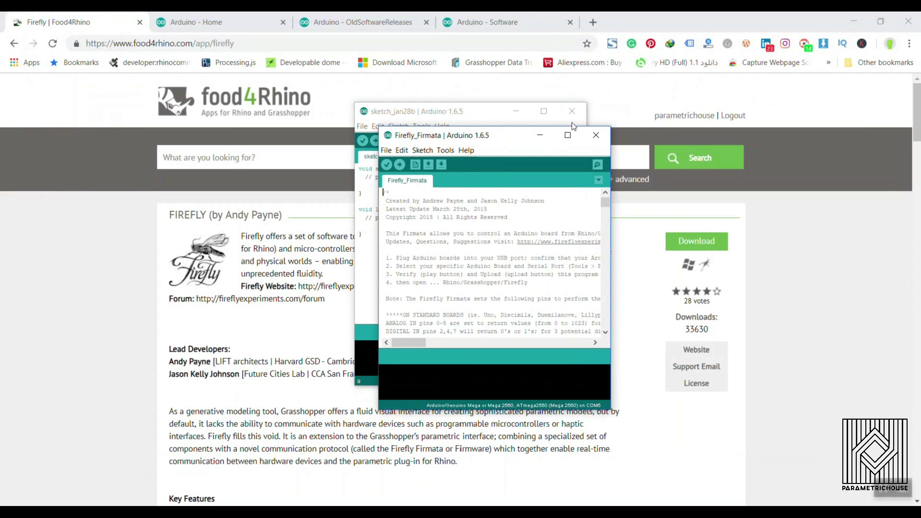
pyautogui.click(572, 111)
pyautogui.click(401, 165)
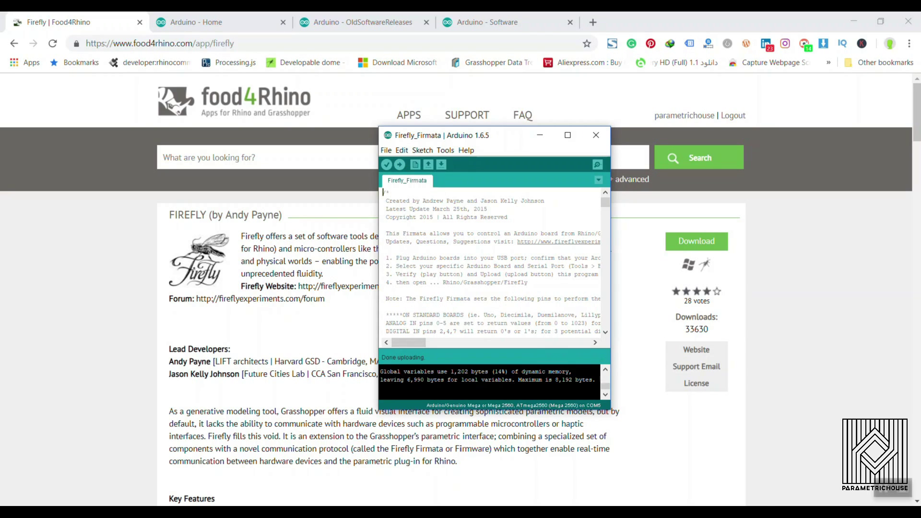
# Step: Switch to Grasshopper and place Firefly's Open/Close Port component on the canvas
pyautogui.hotkey('alt', 'Tab')
pyautogui.hotkey('alt', 'Tab')
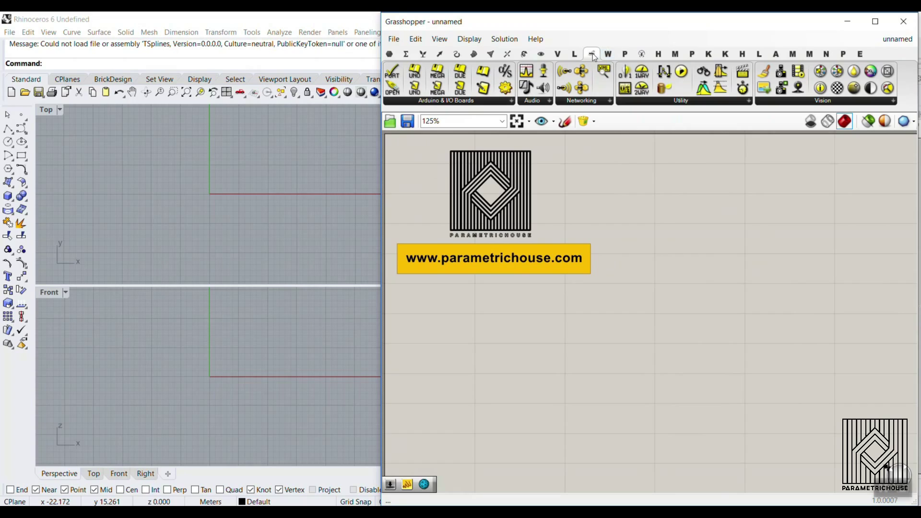
pyautogui.moveTo(594, 57)
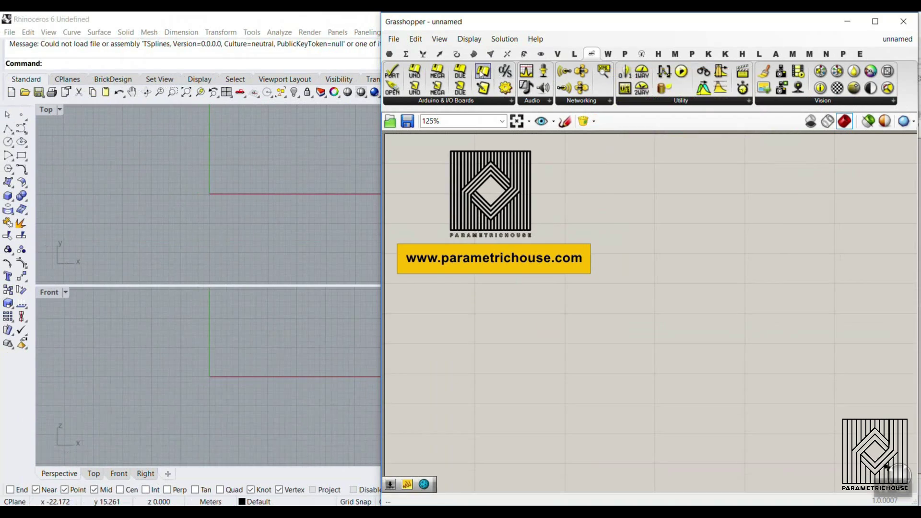
pyautogui.click(310, 173)
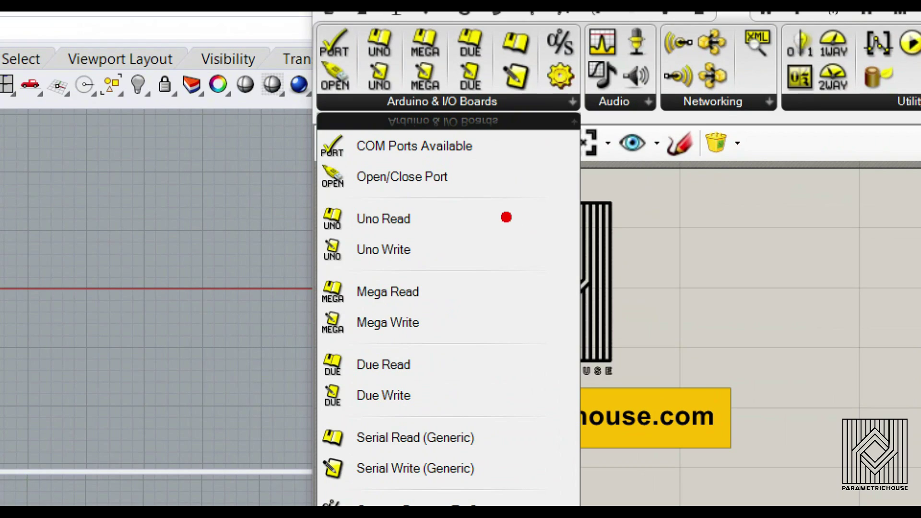
pyautogui.moveTo(273, 183)
pyautogui.mouseDown()
pyautogui.moveTo(366, 144)
pyautogui.moveTo(504, 196)
pyautogui.moveTo(271, 163)
pyautogui.mouseUp()
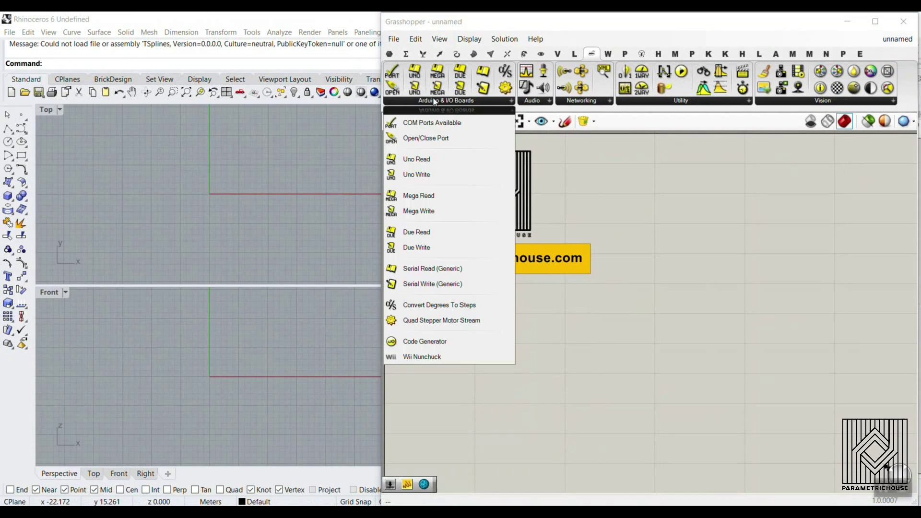
pyautogui.click(422, 138)
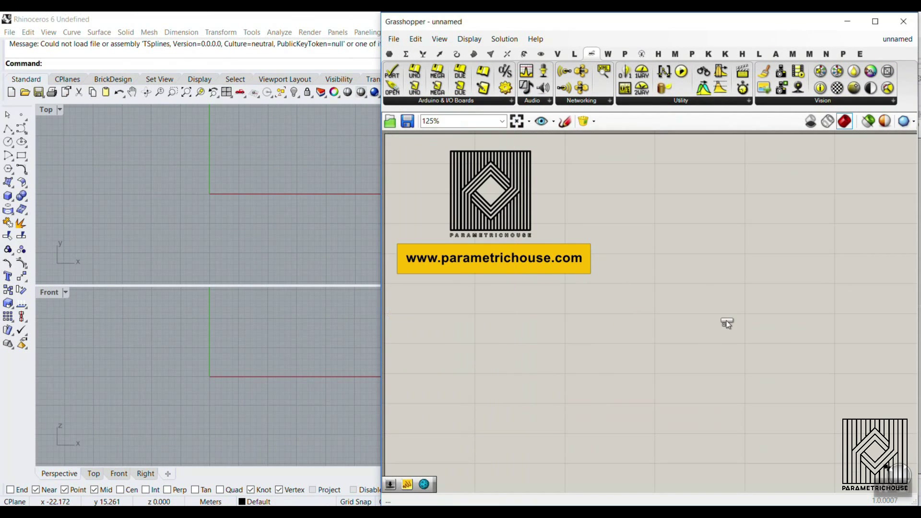
pyautogui.click(726, 320)
# Step: Add the Bifocals component to label the canvas components and move it away from the Open/Close Port component
pyautogui.scroll(2, 591, 329)
pyautogui.doubleClick(573, 193)
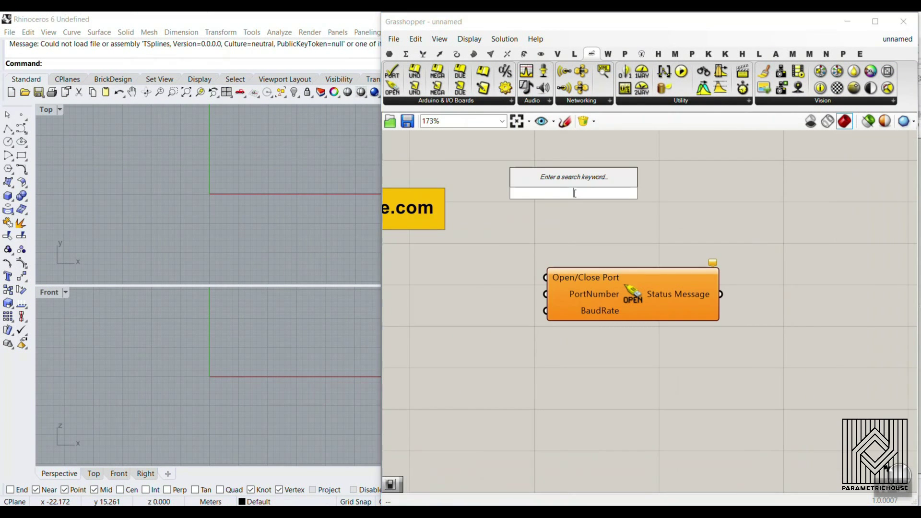
pyautogui.write('bif')
pyautogui.press('Return')
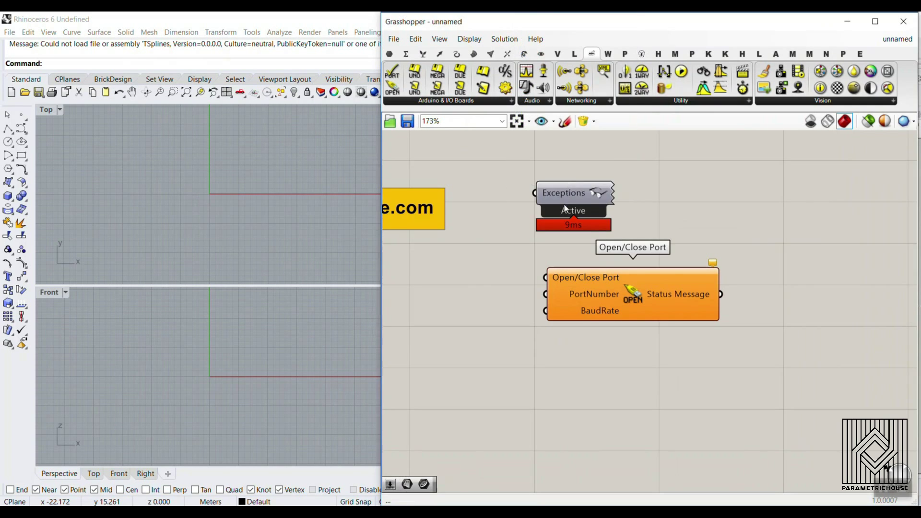
pyautogui.moveTo(572, 192); pyautogui.dragTo(638, 273, button='right')
pyautogui.moveTo(638, 273); pyautogui.dragTo(486, 142)
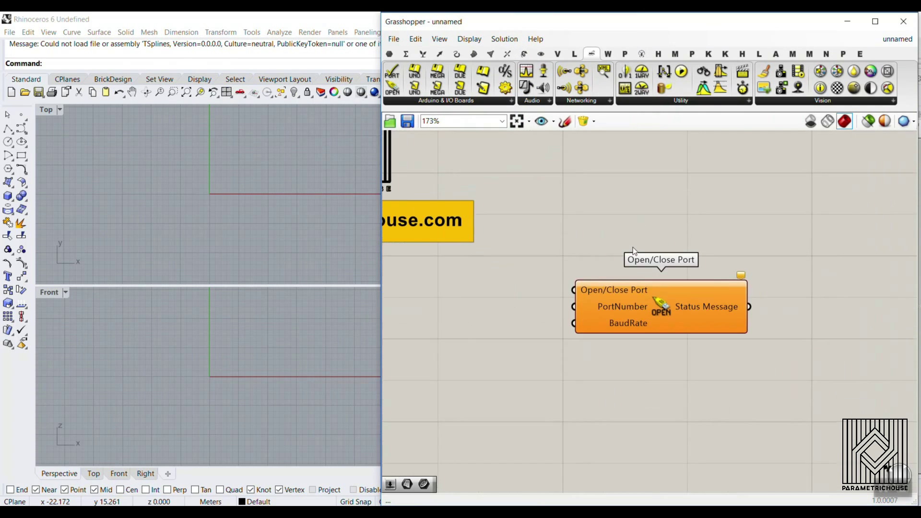
pyautogui.scroll(-2, 633, 250)
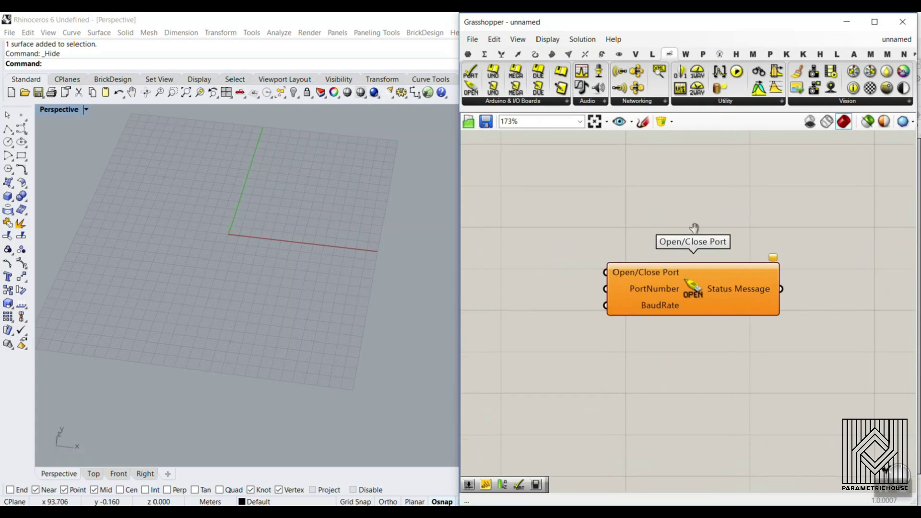
pyautogui.scroll(2, 698, 238)
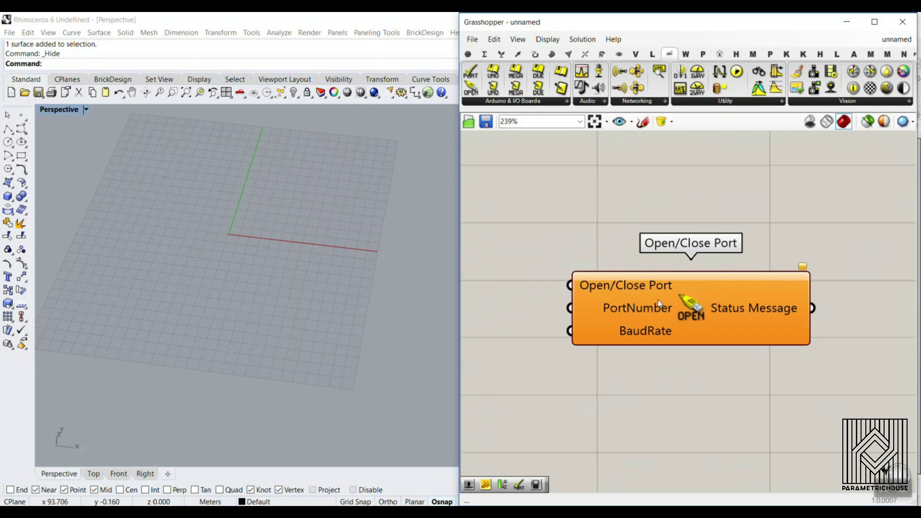
pyautogui.scroll(-2, 659, 303)
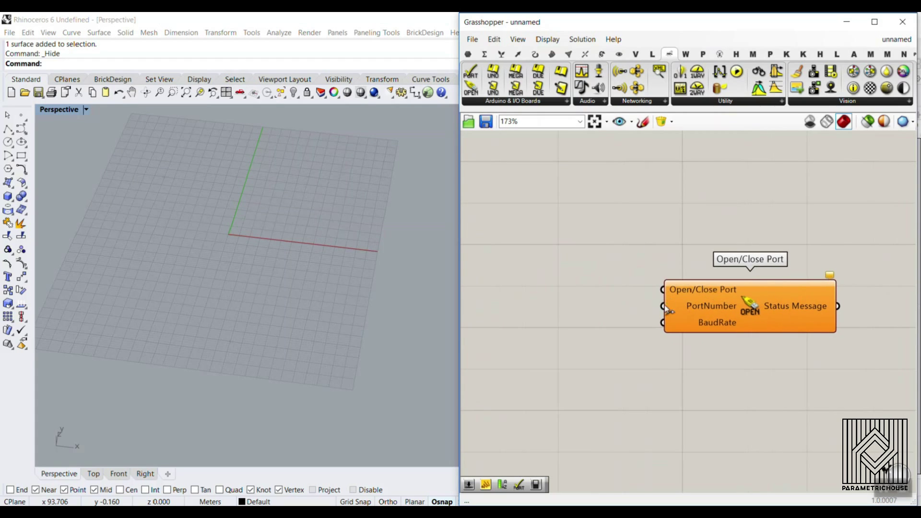
# Step: Add a Boolean Toggle, wire it to the Open/Close Port component's Open/Close Port input, and set it to True
pyautogui.doubleClick(532, 257)
pyautogui.write('tog')
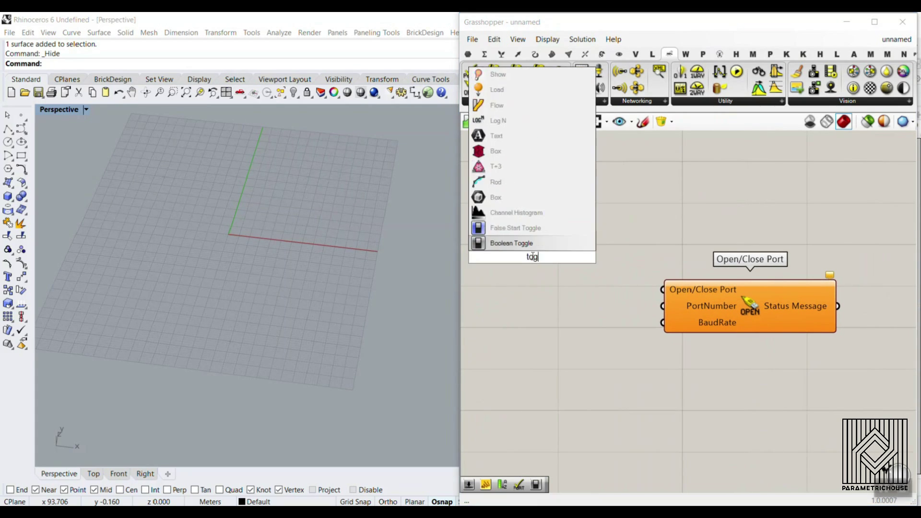
pyautogui.click(516, 241)
pyautogui.scroll(1, 593, 264)
pyautogui.moveTo(589, 254); pyautogui.dragTo(663, 298)
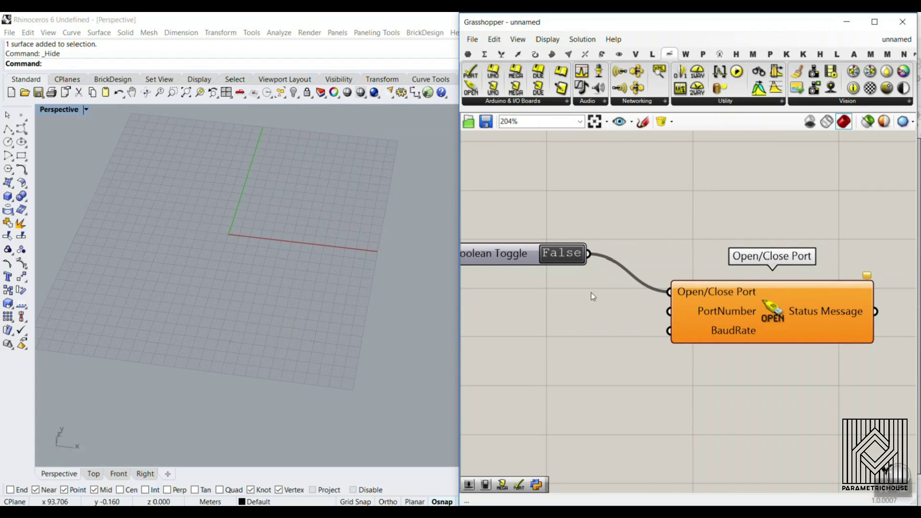
pyautogui.doubleClick(569, 258)
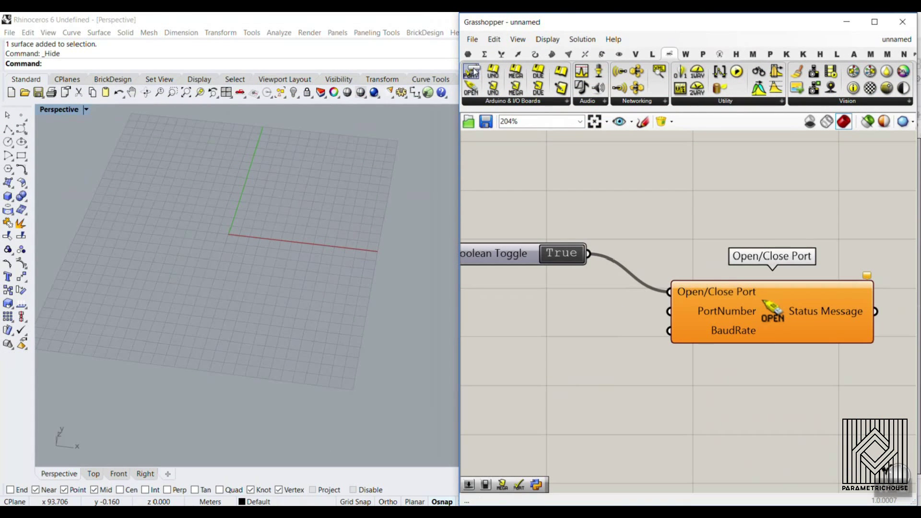
# Step: Place Firefly's COM Ports Available component and wire its output to the PortNumber input of Open/Close Port
pyautogui.moveTo(472, 72); pyautogui.dragTo(549, 341)
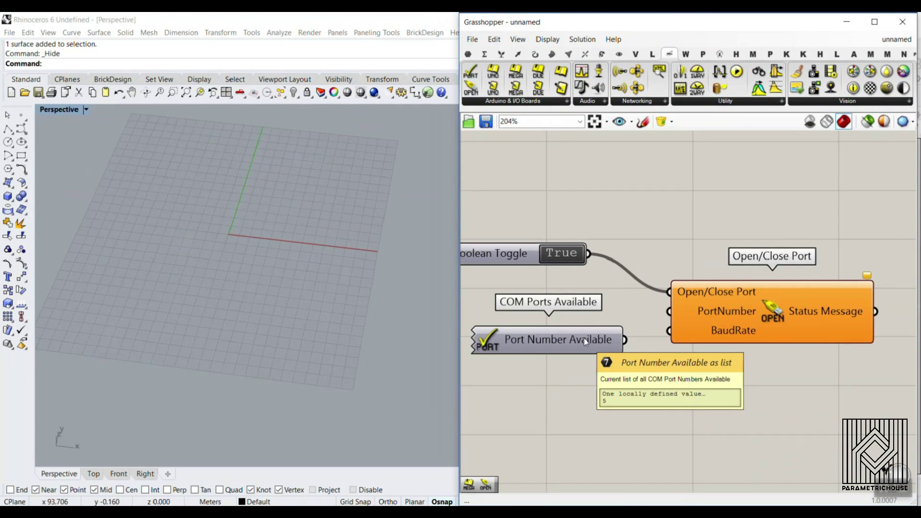
pyautogui.moveTo(624, 340); pyautogui.dragTo(669, 312)
pyautogui.moveTo(570, 350); pyautogui.dragTo(543, 316)
pyautogui.scroll(-1, 543, 317)
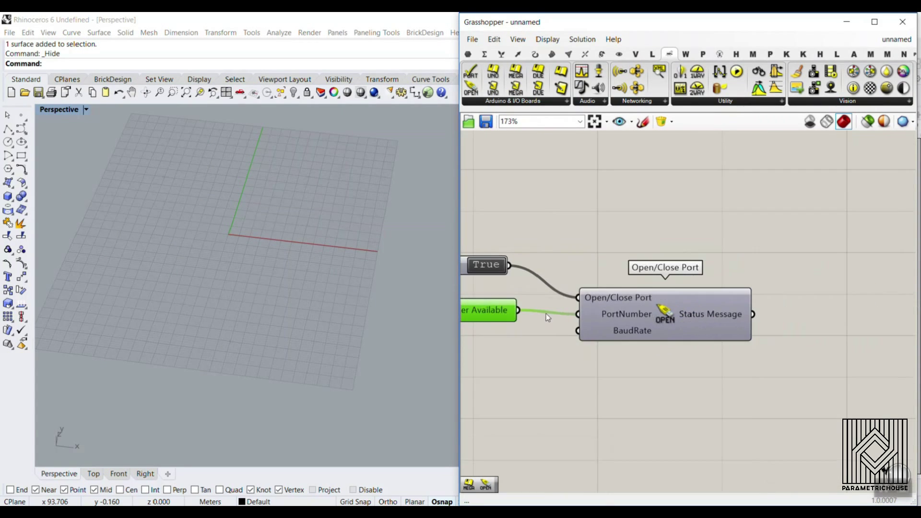
# Step: Add a Panel, connect it to the Status Message output of Open/Close Port, and enlarge it to fit the full text
pyautogui.doubleClick(805, 287)
pyautogui.write('panel')
pyautogui.press('Return')
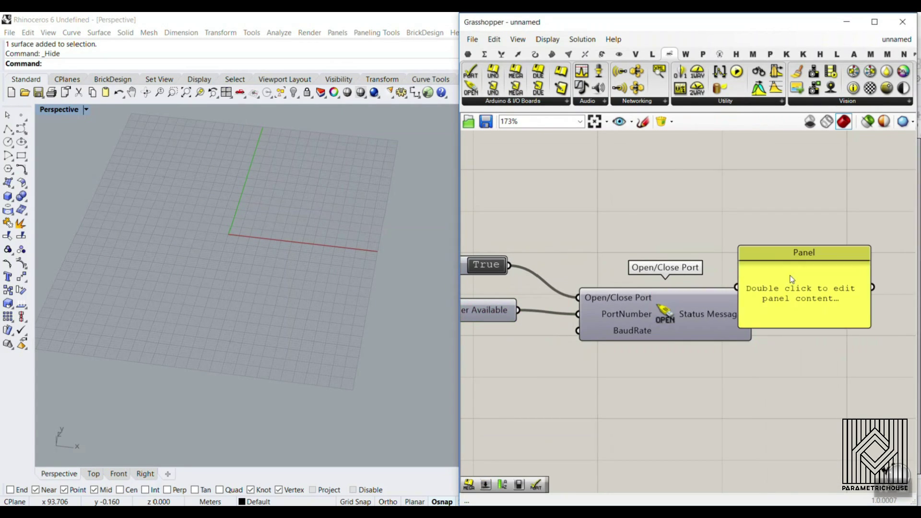
pyautogui.moveTo(771, 306); pyautogui.dragTo(789, 297)
pyautogui.scroll(3, 778, 285)
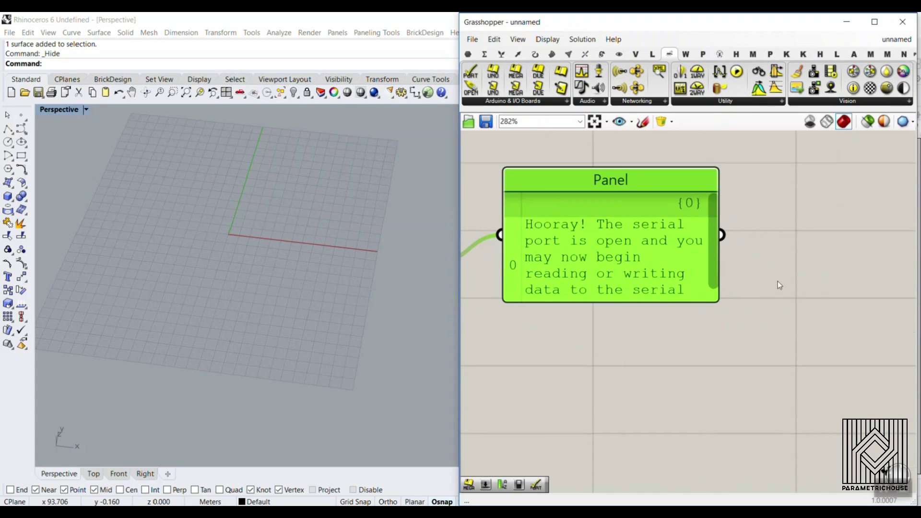
pyautogui.moveTo(720, 302); pyautogui.dragTo(736, 372)
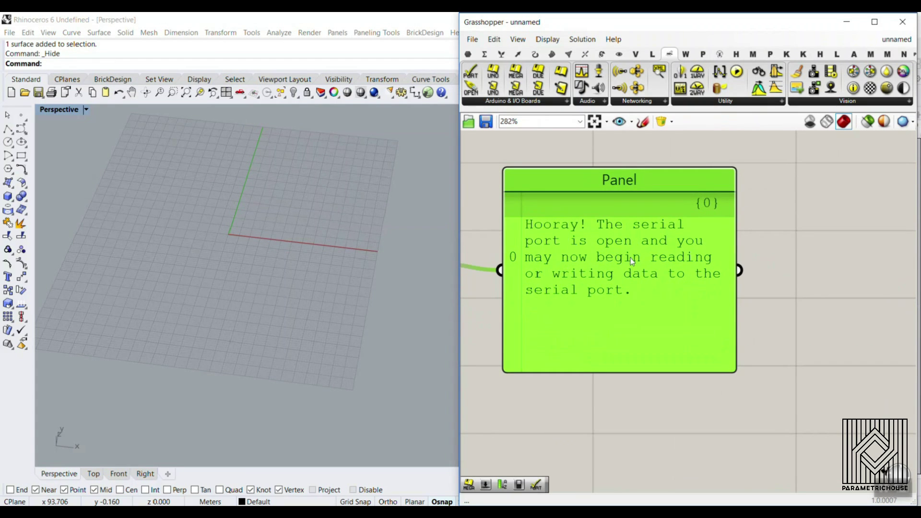
pyautogui.scroll(-4, 633, 262)
pyautogui.moveTo(652, 287); pyautogui.dragTo(787, 272, button='right')
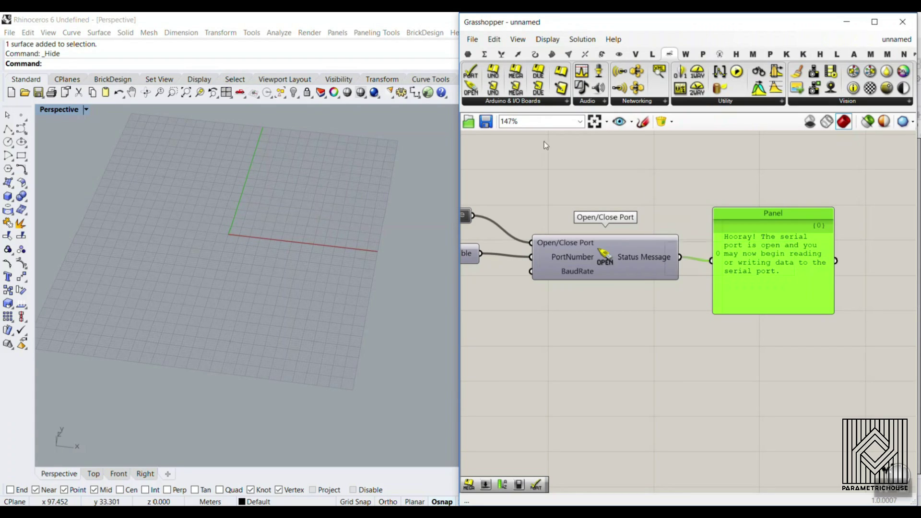
# Step: Place Firefly's Mega Read component on the canvas below the Open/Close Port component
pyautogui.click(512, 102)
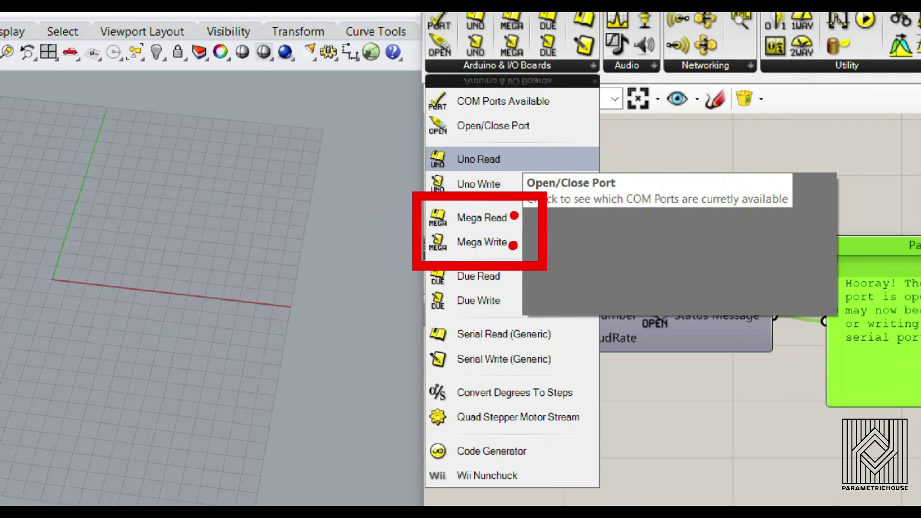
pyautogui.click(649, 134)
pyautogui.click(530, 104)
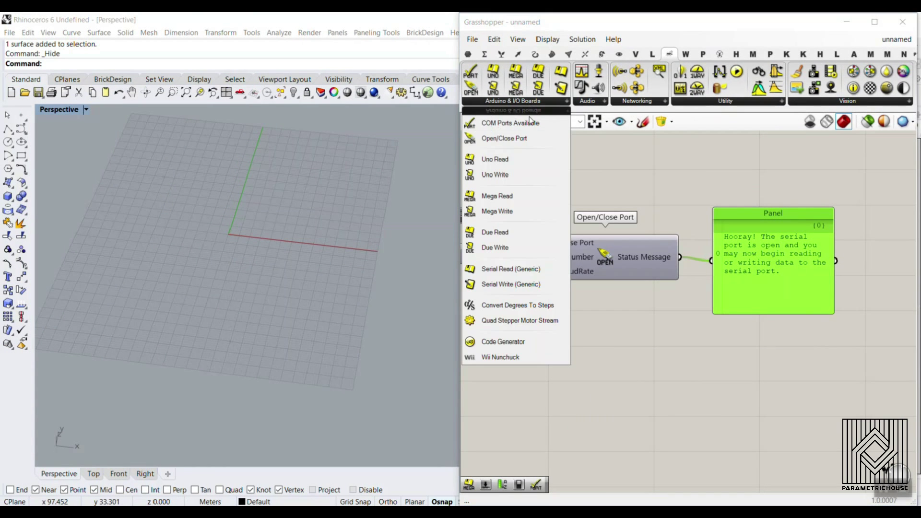
pyautogui.click(531, 191)
pyautogui.click(689, 339)
pyautogui.scroll(-3, 598, 230)
pyautogui.moveTo(599, 230); pyautogui.dragTo(704, 323)
pyautogui.scroll(4, 658, 293)
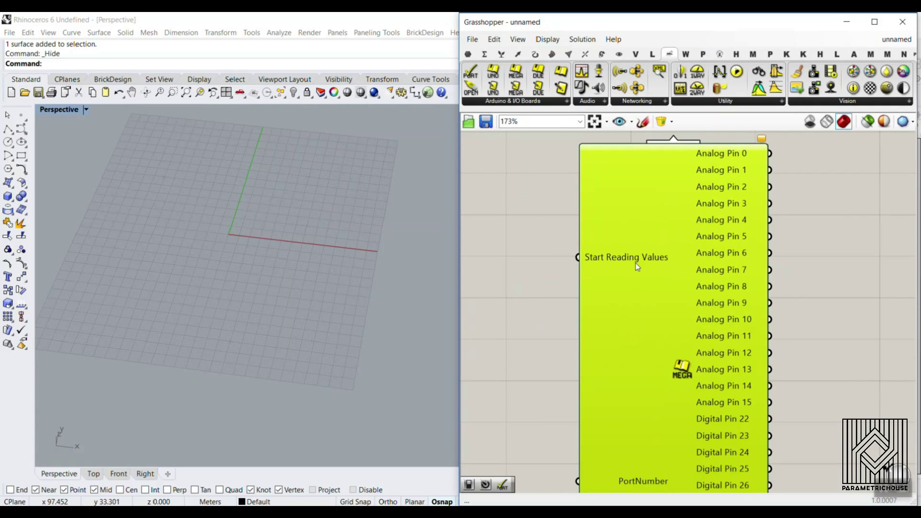
# Step: Add a second Boolean Toggle, wire it to Mega Read's Start Reading Values input, and set it to True
pyautogui.doubleClick(548, 278)
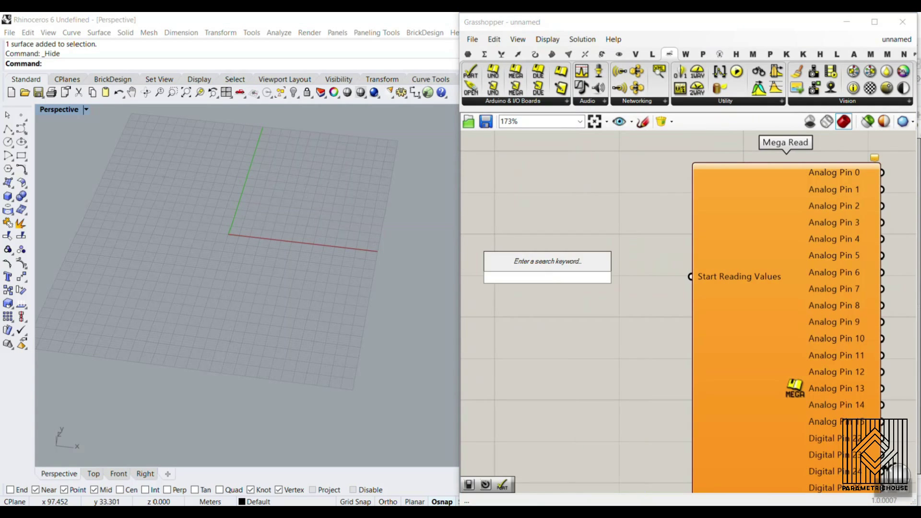
pyautogui.write('toggle')
pyautogui.press('Return')
pyautogui.moveTo(610, 278); pyautogui.dragTo(691, 277)
pyautogui.doubleClick(594, 283)
pyautogui.scroll(-3, 624, 269)
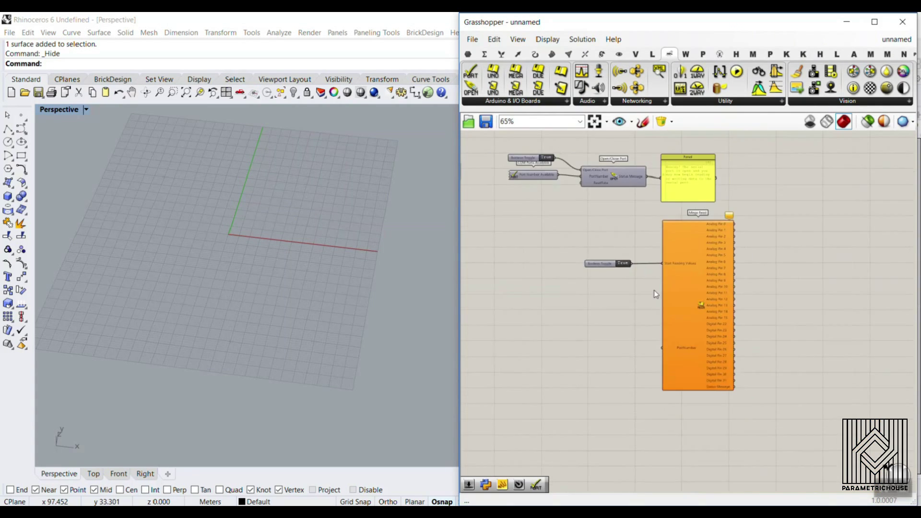
# Step: Wire the Port Number Available output of COM Ports Available to Mega Read's PortNumber input
pyautogui.scroll(3, 655, 311)
pyautogui.scroll(-4, 687, 331)
pyautogui.scroll(6, 643, 242)
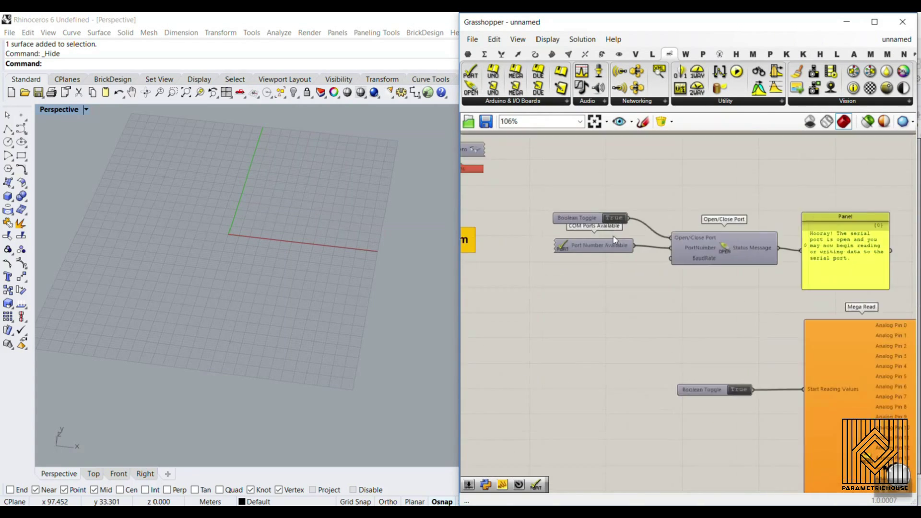
pyautogui.scroll(-4, 656, 304)
pyautogui.moveTo(653, 243); pyautogui.dragTo(773, 411)
pyautogui.scroll(3, 696, 360)
pyautogui.scroll(4, 620, 311)
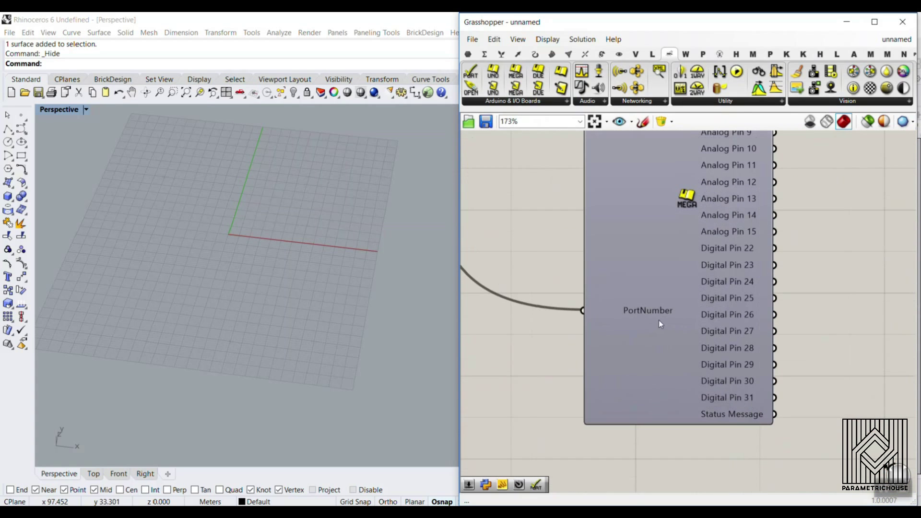
pyautogui.moveTo(666, 310)
pyautogui.scroll(-5, 667, 310)
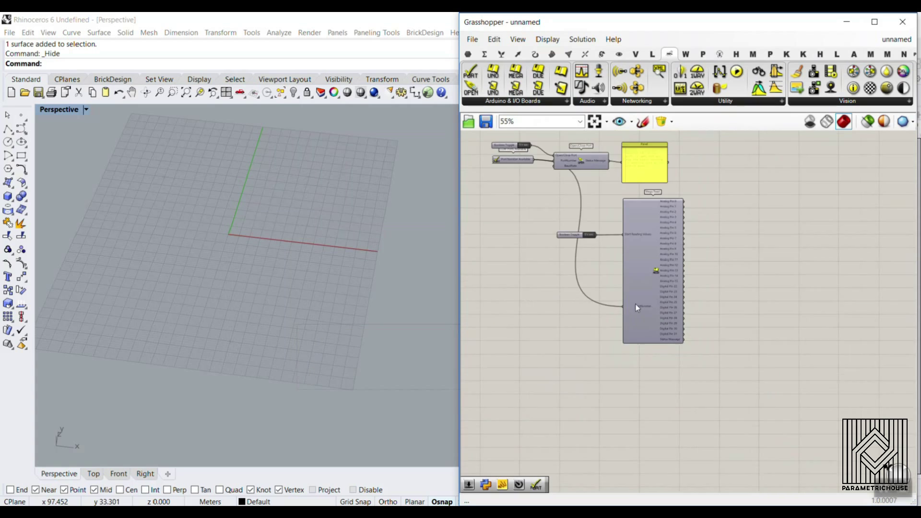
# Step: Duplicate the status panel, place it beside Mega Read, and connect it to Mega Read's Status Message output
pyautogui.scroll(4, 575, 308)
pyautogui.click(565, 201)
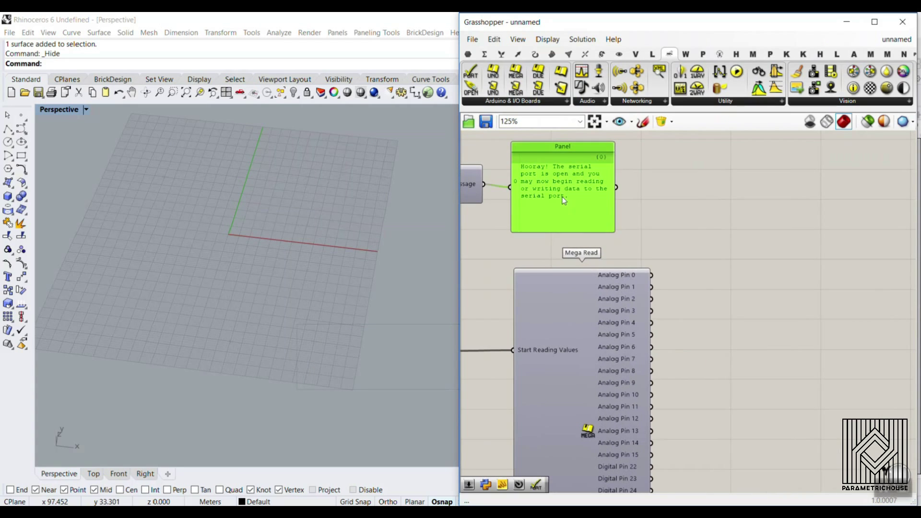
pyautogui.keyDown('alt'); pyautogui.moveTo(564, 204); pyautogui.dragTo(753, 296); pyautogui.keyUp('alt')
pyautogui.scroll(-4, 755, 298)
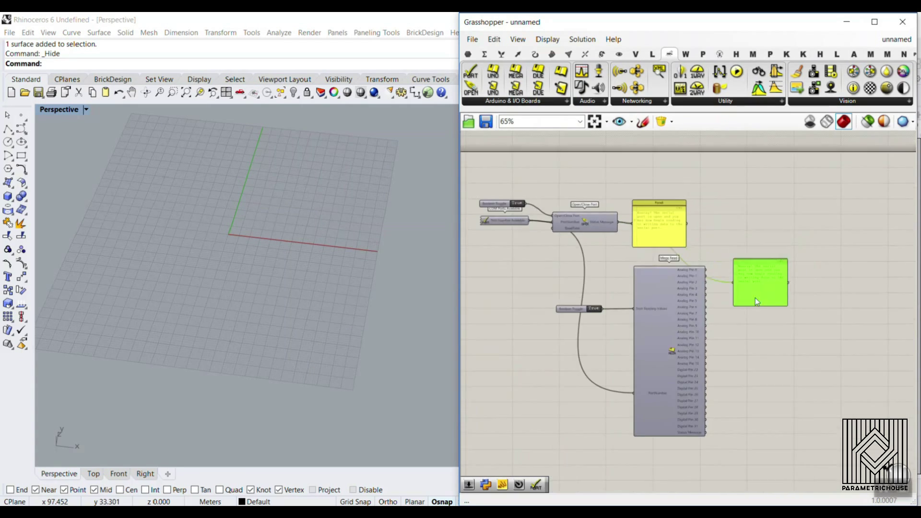
pyautogui.scroll(6, 739, 425)
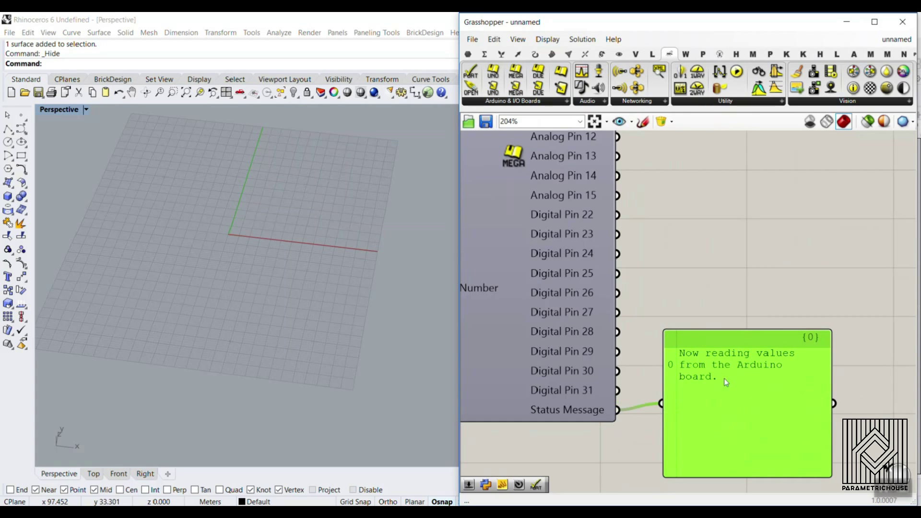
pyautogui.scroll(-4, 764, 358)
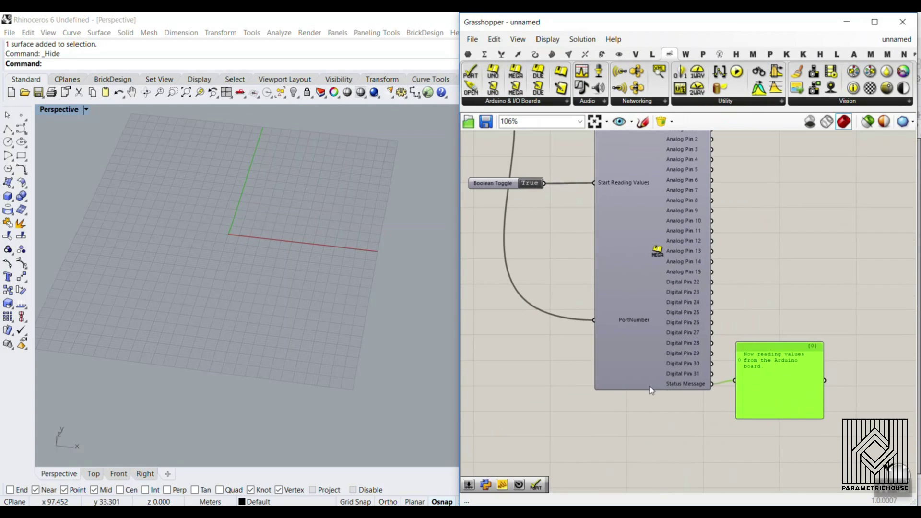
# Step: Add a Timer below Mega Read, set its interval to 20 ms, and attach it to the Mega Read component
pyautogui.scroll(4, 626, 421)
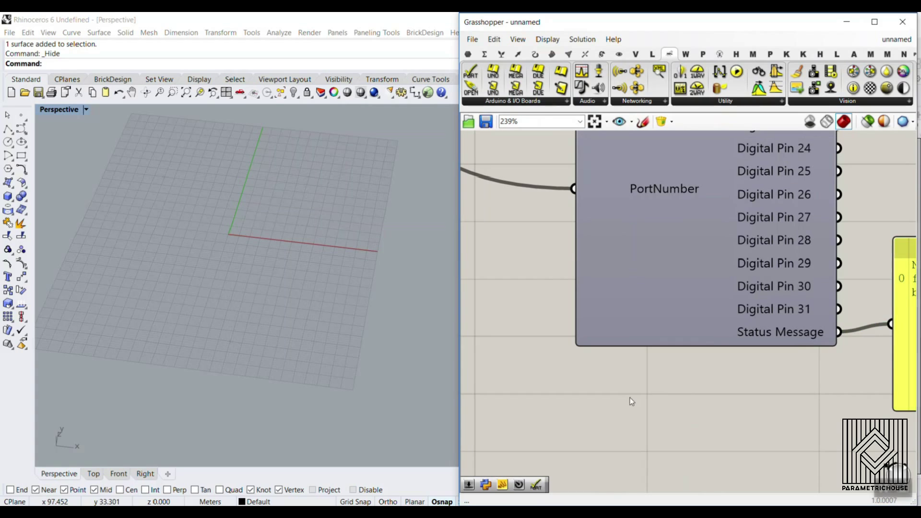
pyautogui.doubleClick(631, 401)
pyautogui.write('timer')
pyautogui.press('Return')
pyautogui.rightClick(644, 394)
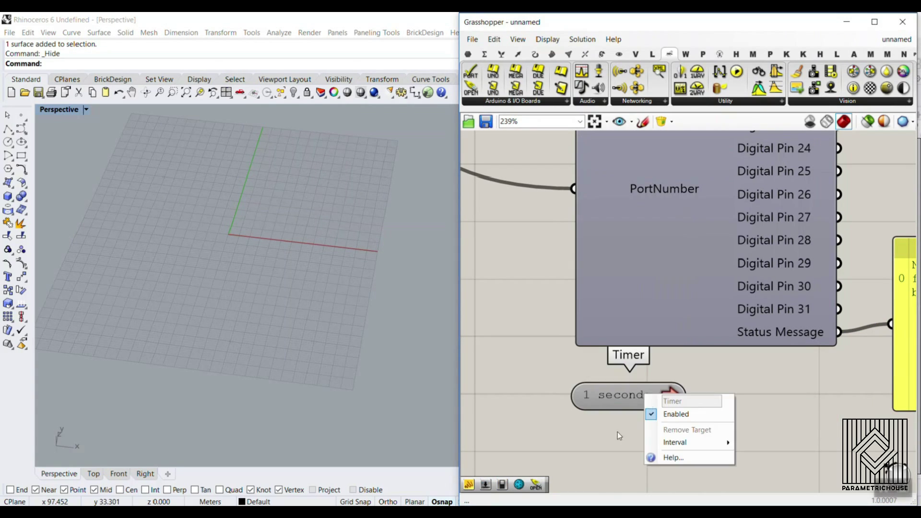
pyautogui.moveTo(682, 447)
pyautogui.click(764, 360)
pyautogui.moveTo(618, 395); pyautogui.dragTo(701, 342)
pyautogui.scroll(-5, 776, 368)
# Step: Place a panel beside Mega Read's analog outputs and connect it to Analog Pin 4
pyautogui.moveTo(701, 382); pyautogui.dragTo(731, 444)
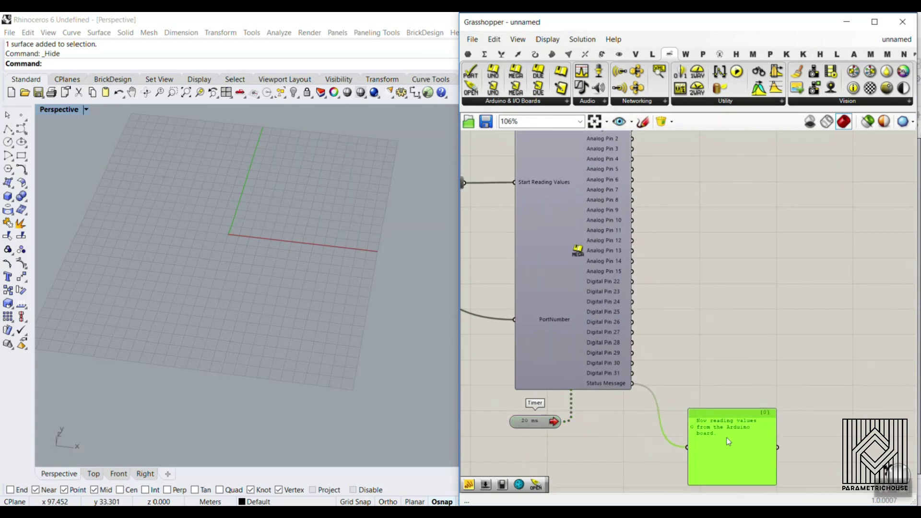
pyautogui.scroll(-2, 731, 444)
pyautogui.scroll(5, 619, 325)
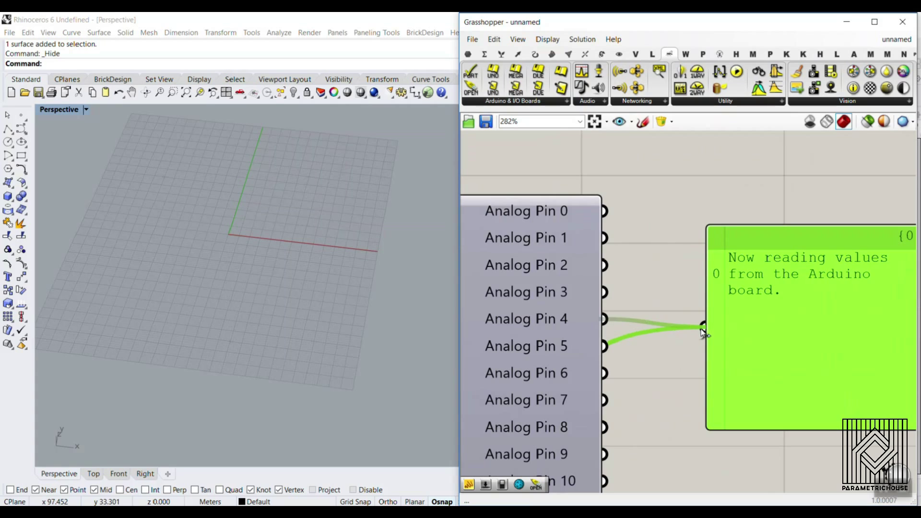
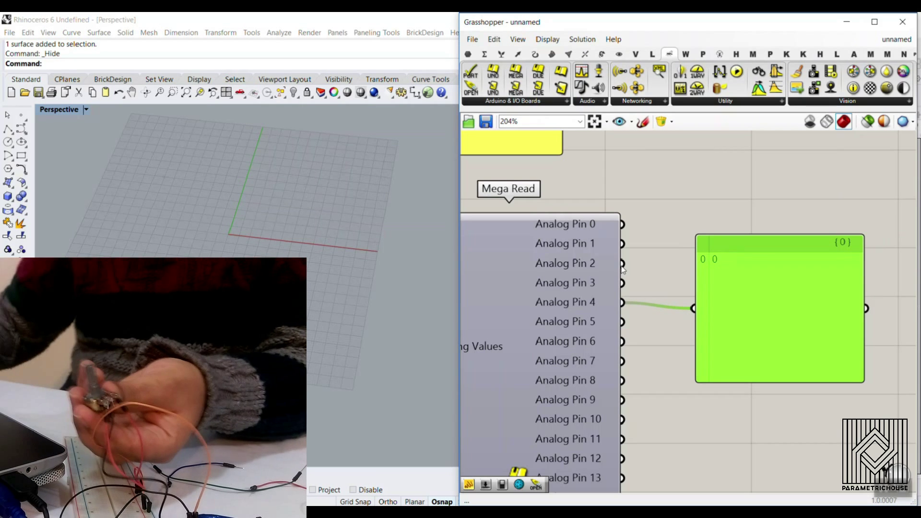
# Step: Switch to Rhino and draw a corner-to-corner plane surface covering most of the grid in the Perspective view
pyautogui.click(345, 303)
pyautogui.moveTo(346, 303); pyautogui.dragTo(327, 247, button='right')
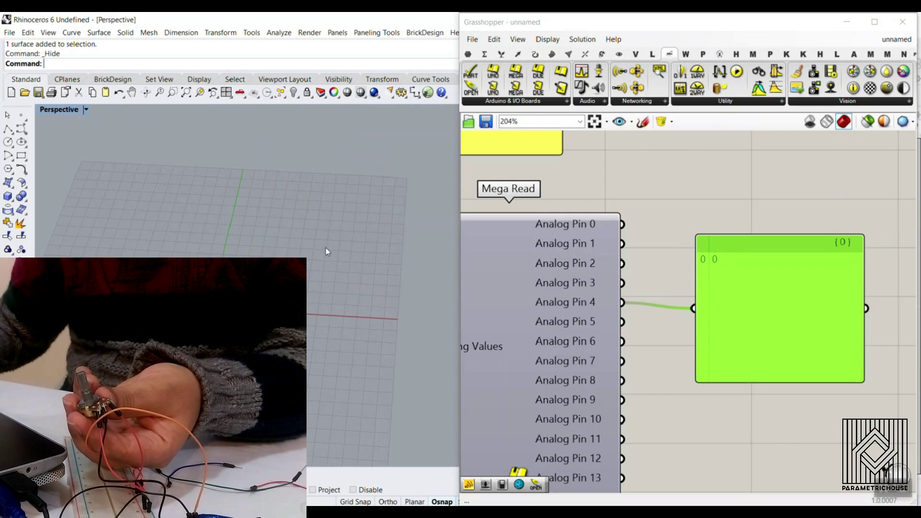
pyautogui.click(9, 185)
pyautogui.click(103, 188)
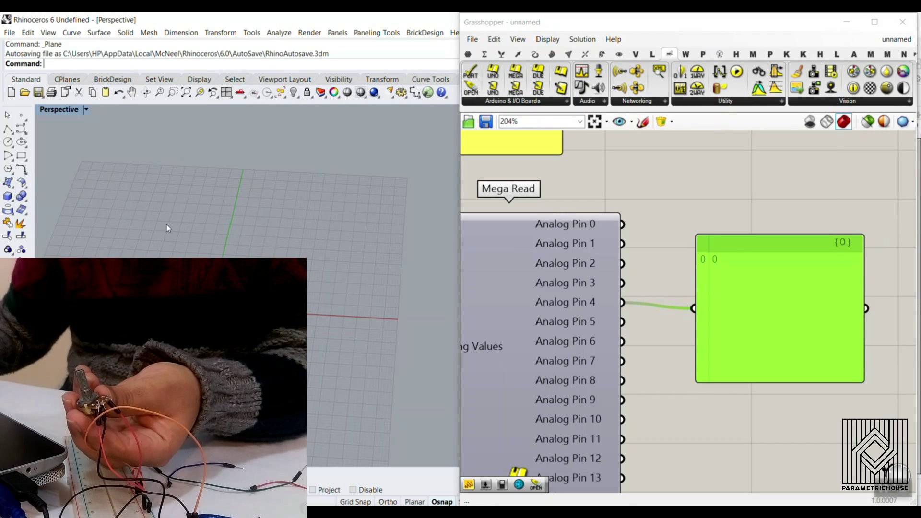
pyautogui.click(161, 217)
pyautogui.click(305, 370)
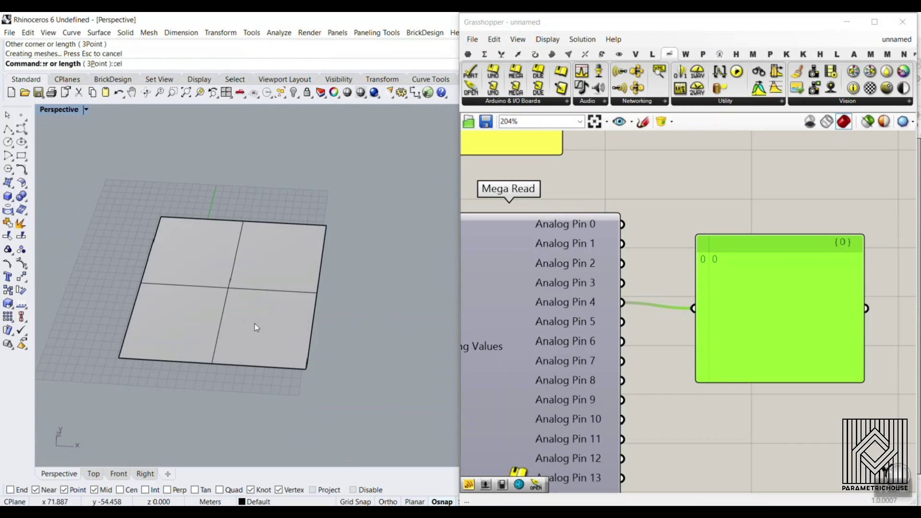
pyautogui.scroll(3, 254, 324)
# Step: Switch to Grasshopper, place a Surface parameter below the analog reading panel, and reference the Rhino plane in it
pyautogui.click(633, 214)
pyautogui.scroll(-4, 634, 240)
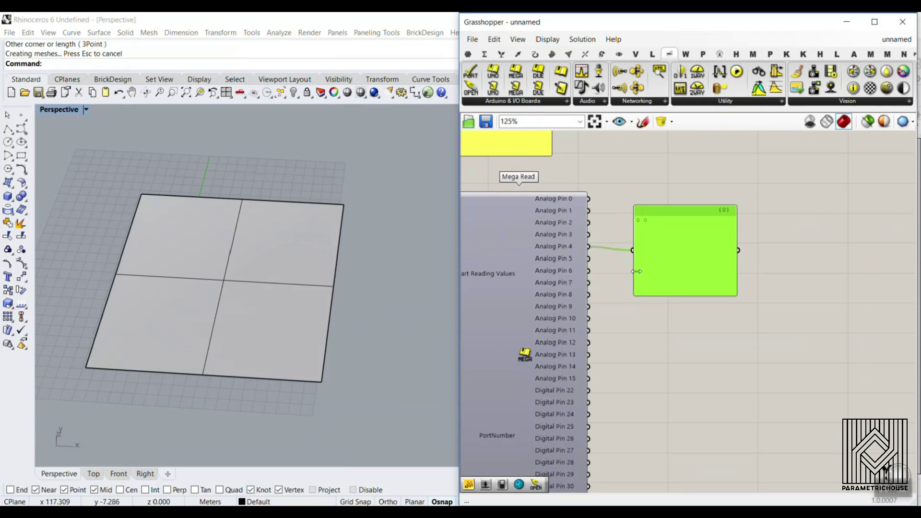
pyautogui.click(468, 53)
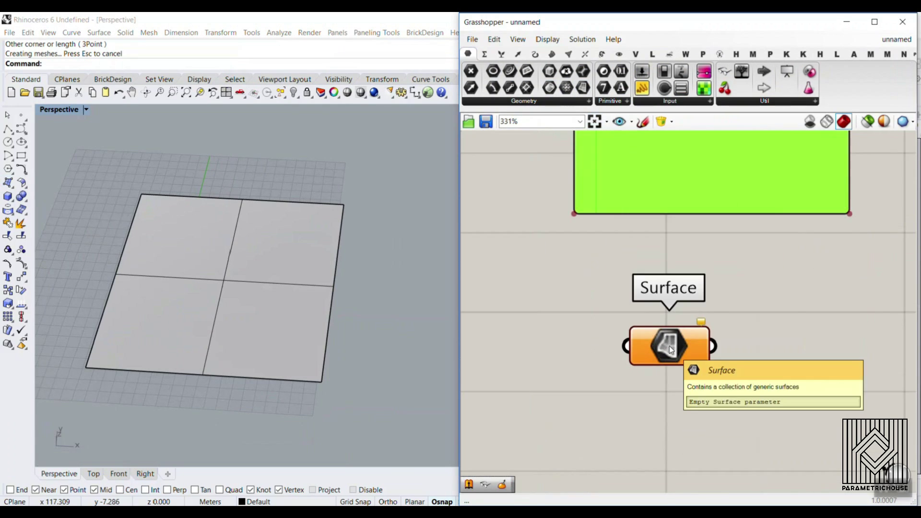
pyautogui.rightClick(670, 349)
pyautogui.click(706, 417)
pyautogui.click(234, 271)
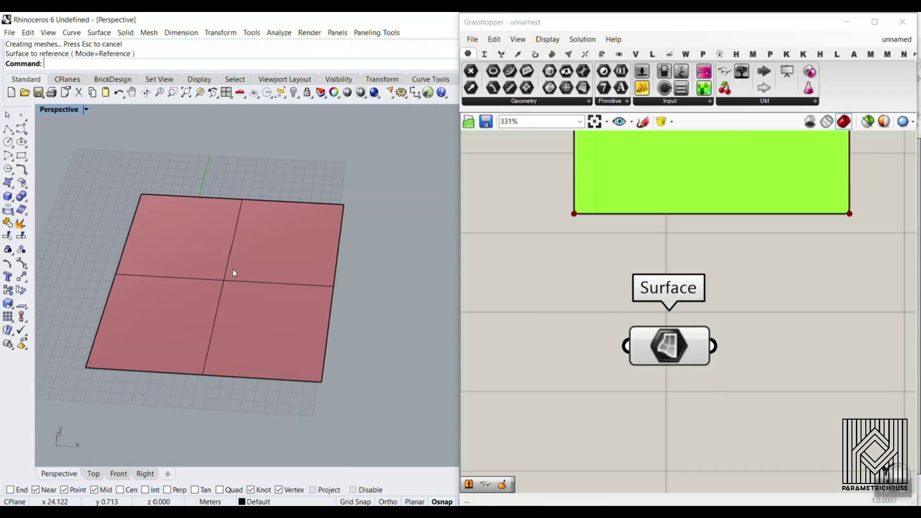
# Step: Hide the original plane in Rhino and shift the Surface parameter to the left on the canvas
pyautogui.click(294, 93)
pyautogui.scroll(-3, 649, 365)
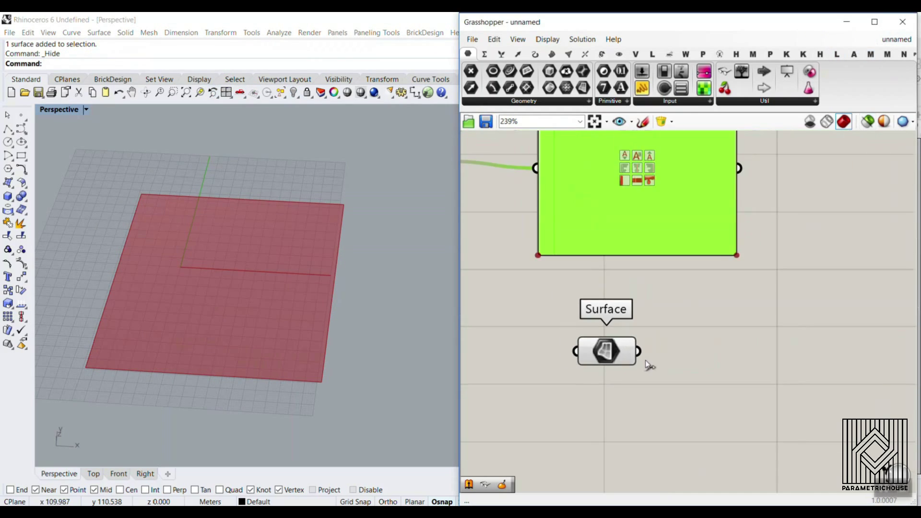
pyautogui.moveTo(608, 355); pyautogui.dragTo(557, 344)
pyautogui.click(699, 357)
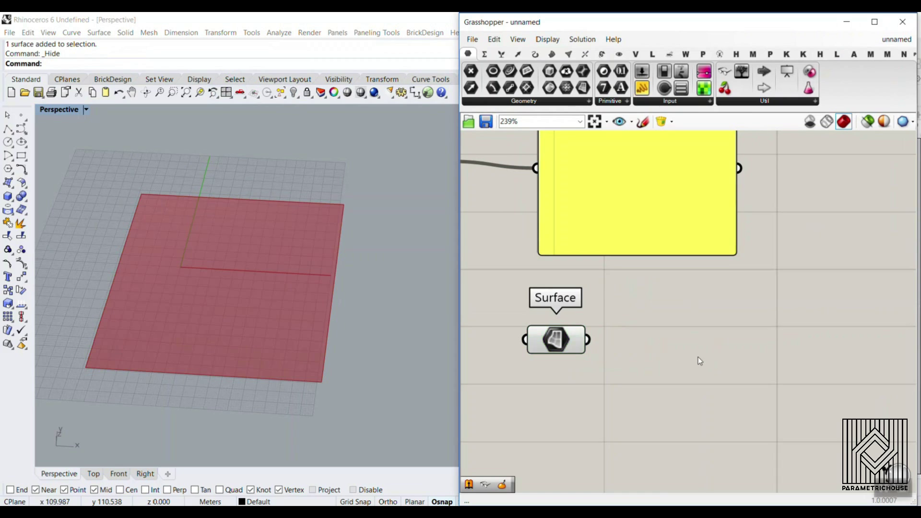
# Step: Add an Evaluate Surface component, reparameterize the Surface parameter, and connect it to Evaluate Surface's Surface input
pyautogui.doubleClick(698, 357)
pyautogui.write('eva')
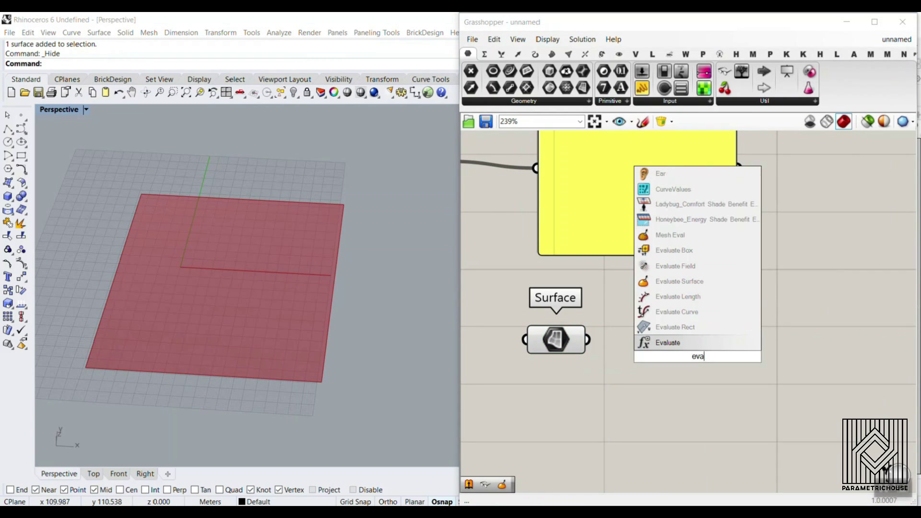
pyautogui.click(679, 281)
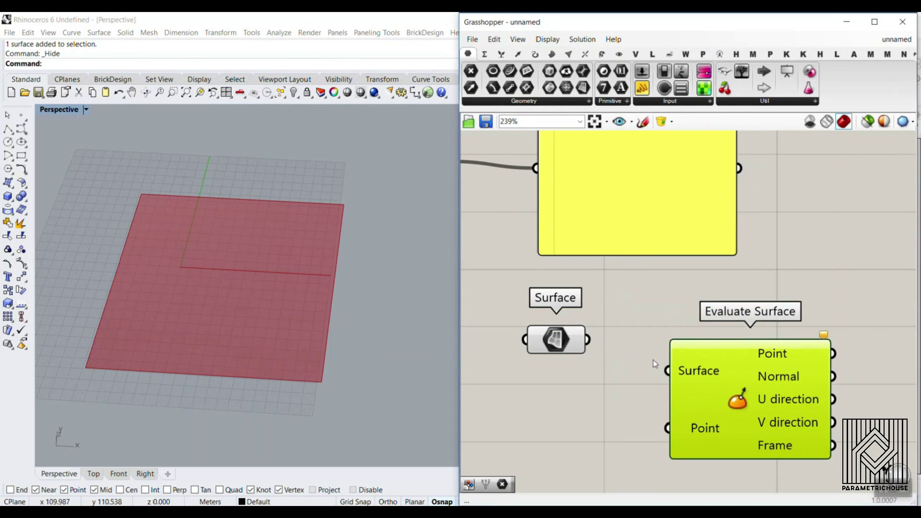
pyautogui.rightClick(555, 345)
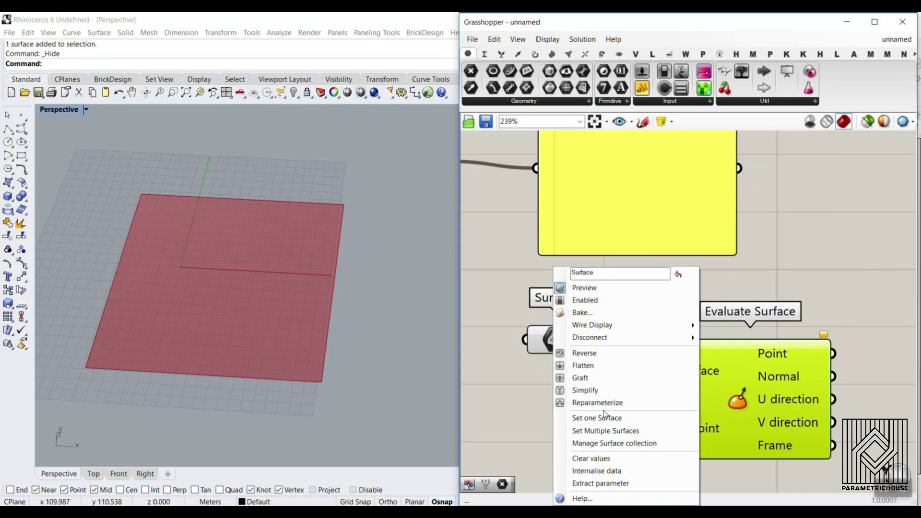
pyautogui.rightClick(570, 350)
pyautogui.click(602, 403)
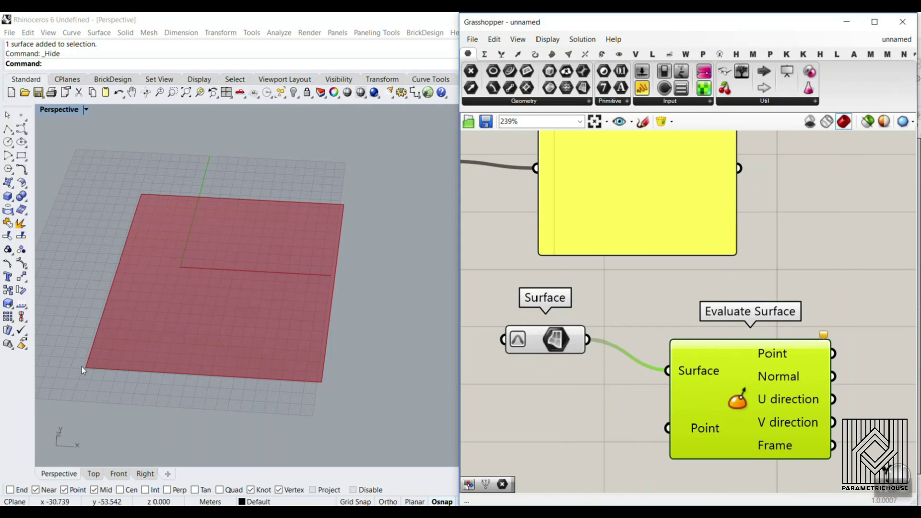
# Step: Shift the Surface parameter and Evaluate Surface together to the right on the canvas
pyautogui.scroll(-3, 692, 357)
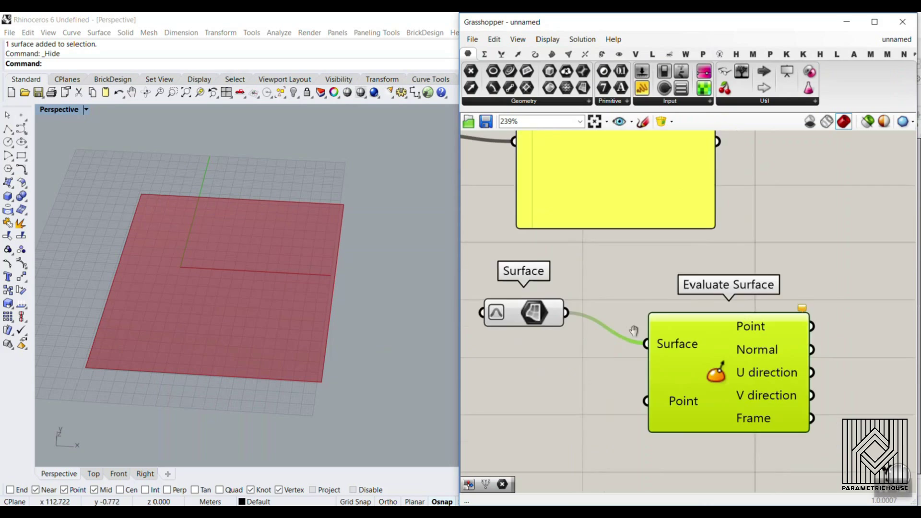
pyautogui.click(571, 362)
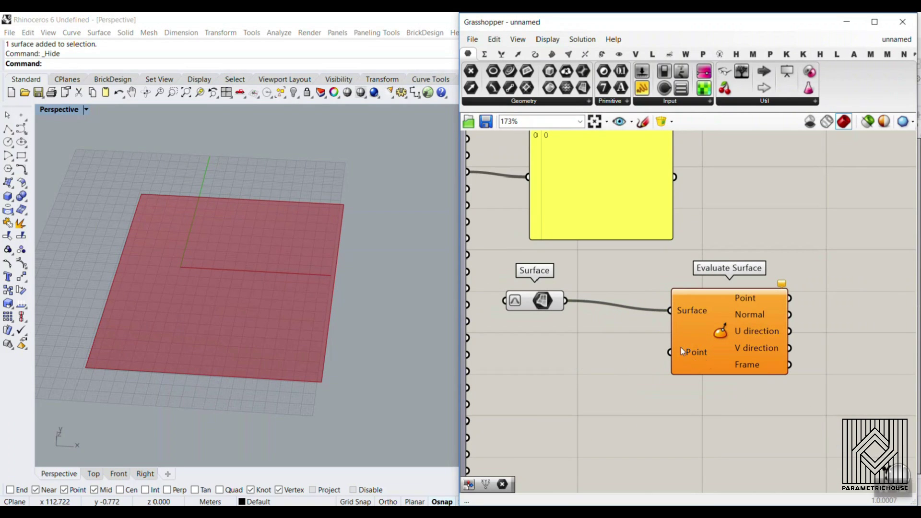
pyautogui.scroll(-2, 690, 353)
pyautogui.moveTo(720, 374); pyautogui.dragTo(567, 307)
pyautogui.moveTo(708, 321); pyautogui.dragTo(817, 316)
pyautogui.click(624, 347)
# Step: Place a Construct Point component below the Surface parameter and connect its output to Evaluate Surface's Point input
pyautogui.scroll(4, 624, 346)
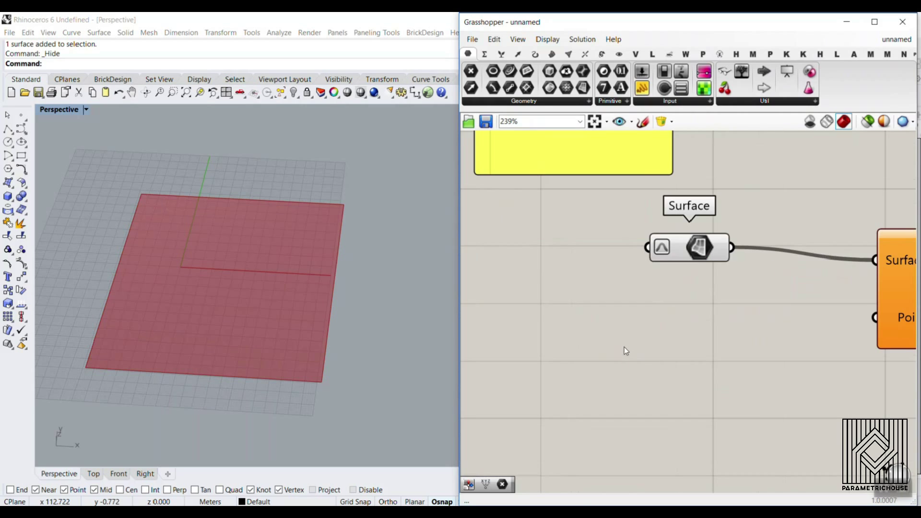
pyautogui.doubleClick(672, 352)
pyautogui.write('xyz')
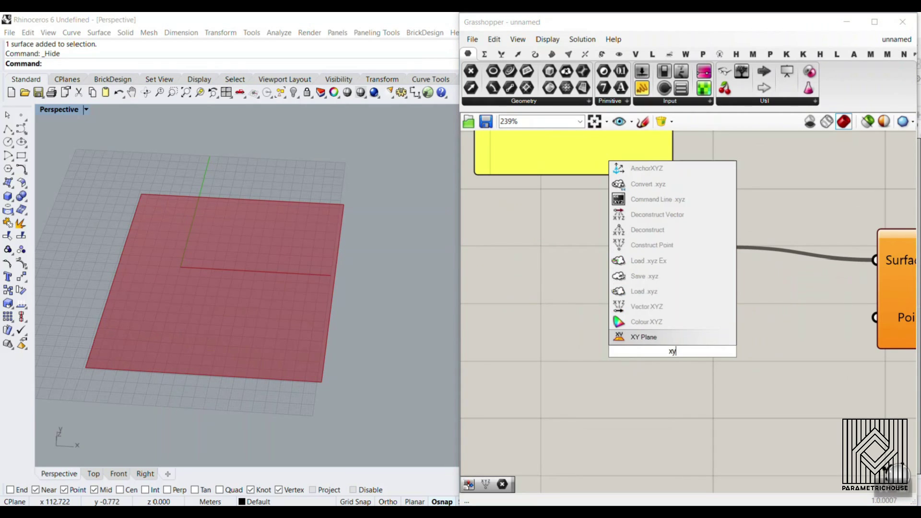
pyautogui.click(703, 308)
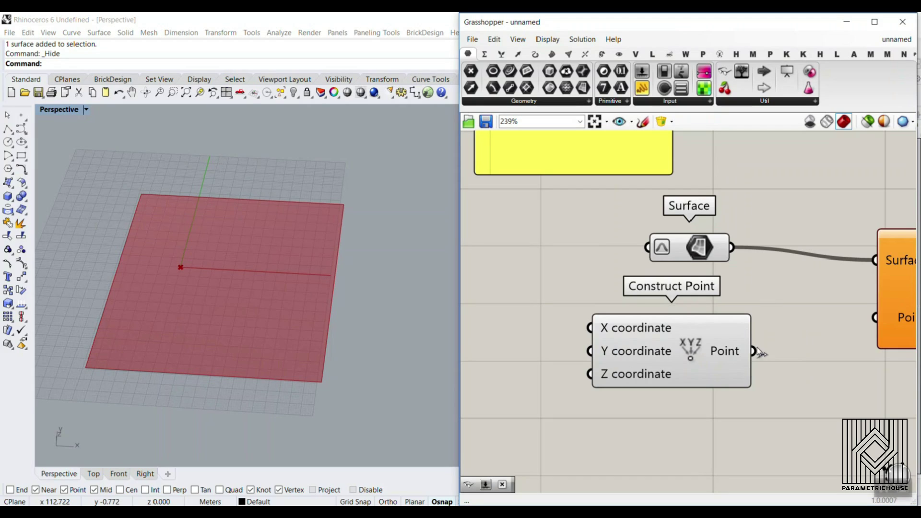
pyautogui.moveTo(754, 351); pyautogui.dragTo(855, 325)
# Step: Rename Construct Point's X coordinate input to u and its Y coordinate input to v
pyautogui.rightClick(644, 332)
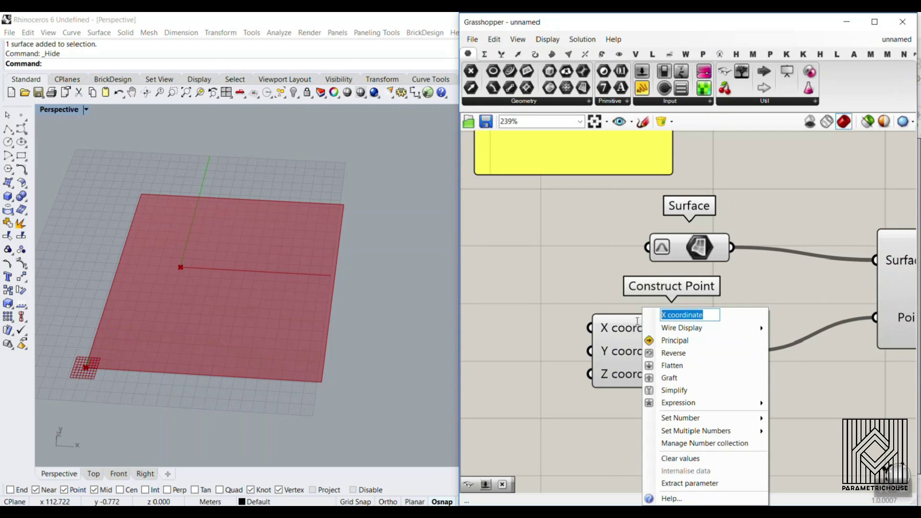
pyautogui.write('u')
pyautogui.press('Return')
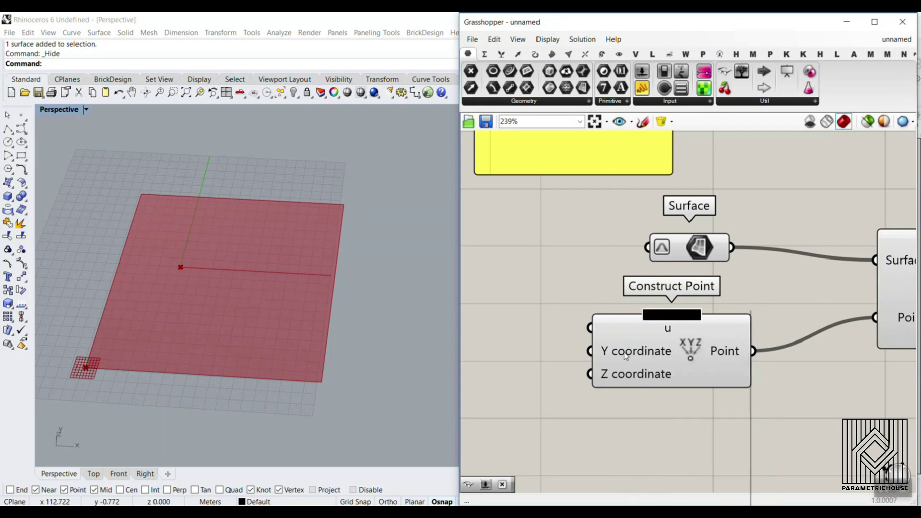
pyautogui.rightClick(626, 350)
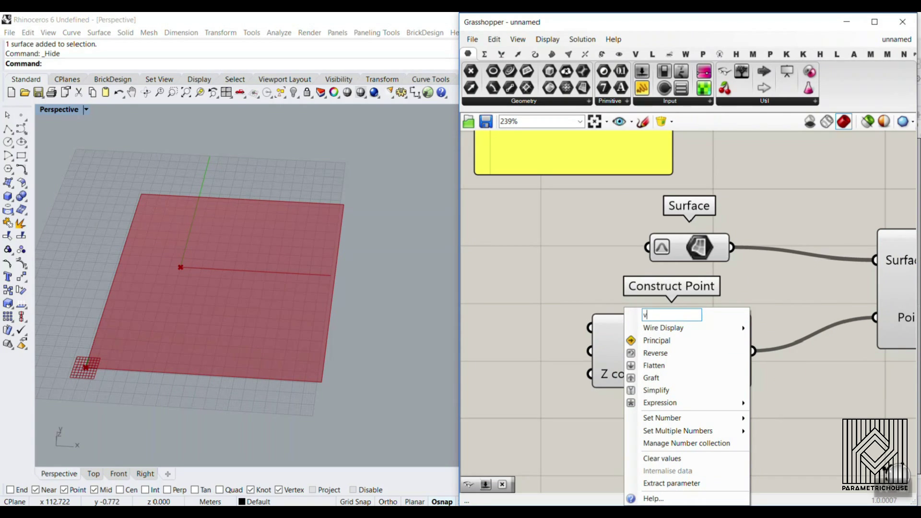
pyautogui.write('v')
pyautogui.press('Return')
# Step: Place a Multiplication component between Mega Read and the panel, and connect Analog Pin 4 to its A input
pyautogui.moveTo(591, 136); pyautogui.dragTo(702, 302, button='right')
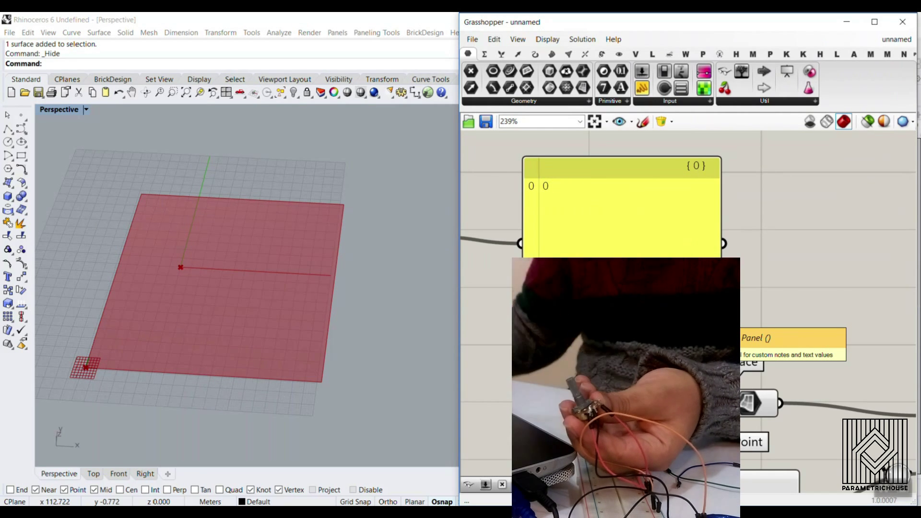
pyautogui.moveTo(617, 275); pyautogui.dragTo(882, 273, button='right')
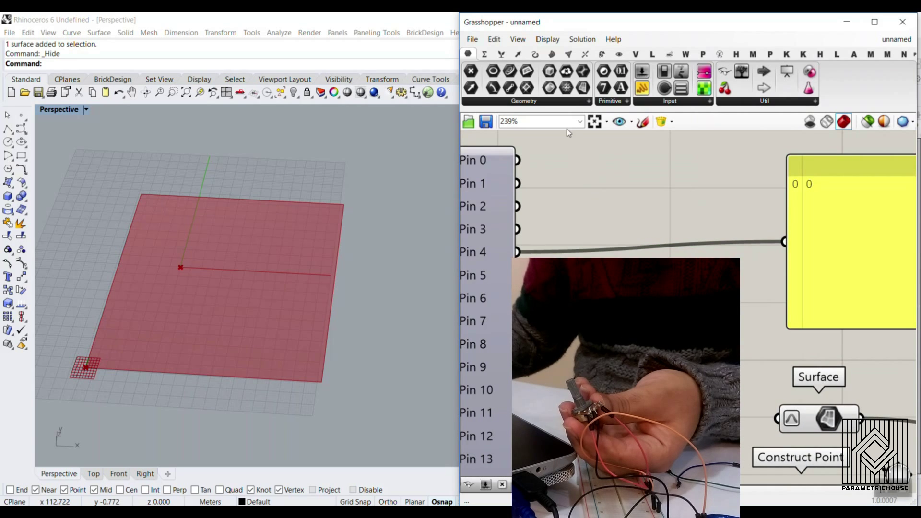
pyautogui.click(487, 55)
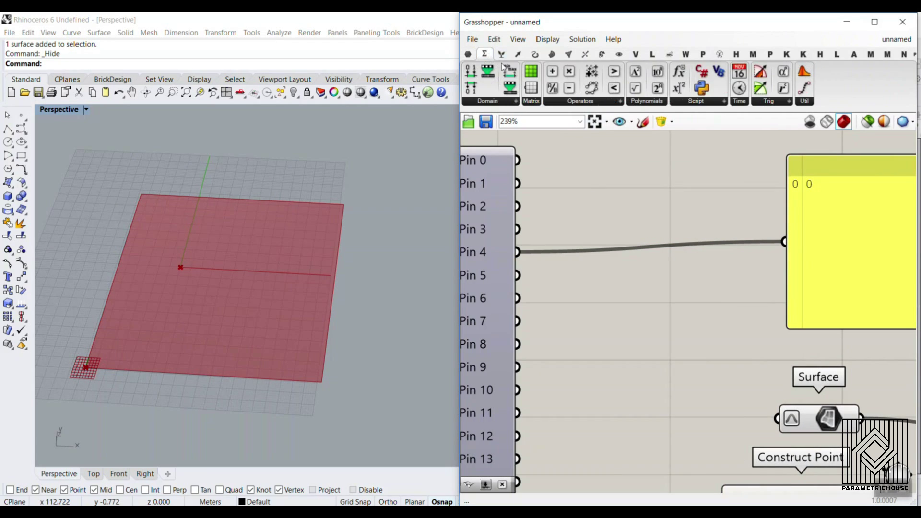
pyautogui.moveTo(585, 112); pyautogui.dragTo(643, 239)
pyautogui.moveTo(586, 228); pyautogui.dragTo(667, 272)
# Step: Feed a 0.001 number slider into Multiplication's B input, and shift the panel showing its Result to the right
pyautogui.doubleClick(540, 314)
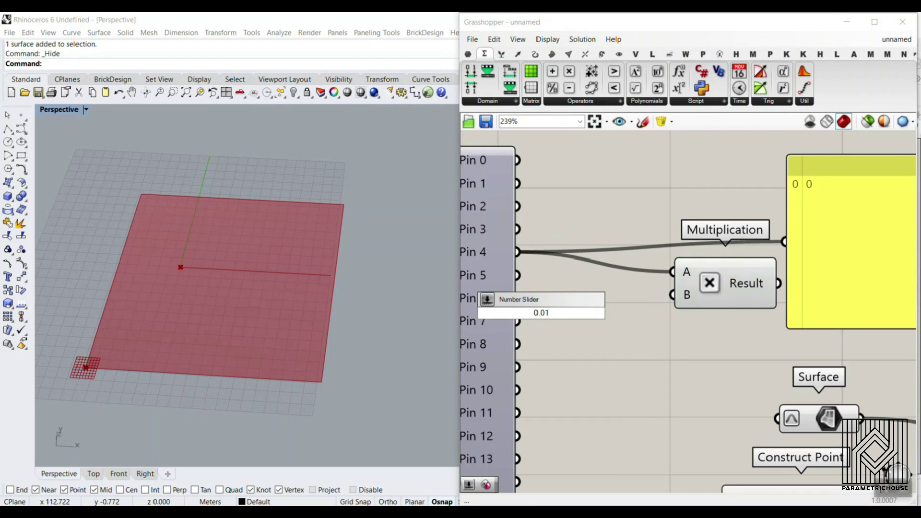
pyautogui.press('Return')
pyautogui.moveTo(603, 319); pyautogui.dragTo(771, 358)
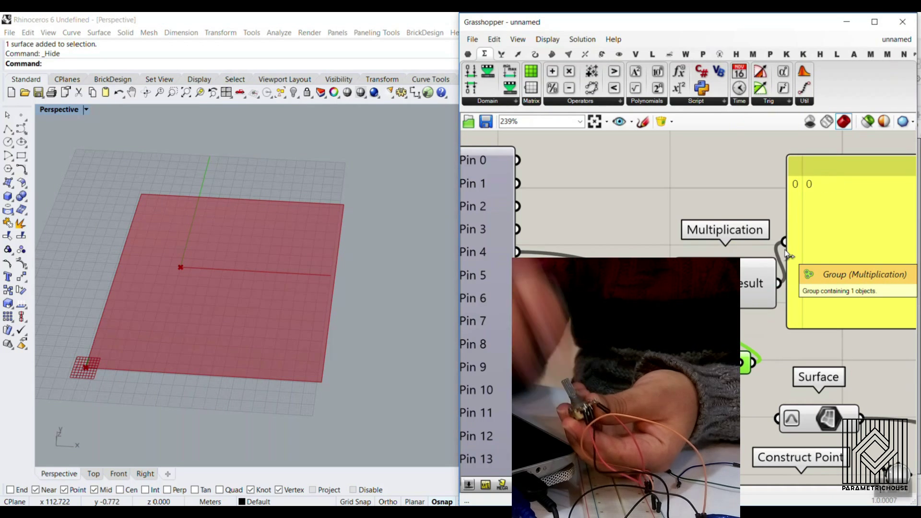
pyautogui.moveTo(764, 273); pyautogui.dragTo(599, 213, button='right')
pyautogui.moveTo(710, 231); pyautogui.dragTo(822, 226)
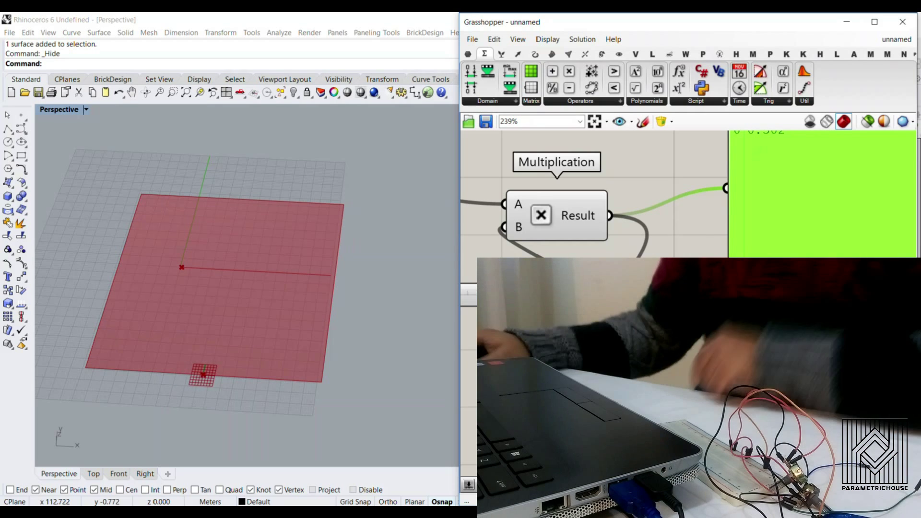
# Step: Duplicate the Multiplication component with its 0.001 slider and result panel, placing the copies just below the originals
pyautogui.scroll(-6, 758, 360)
pyautogui.moveTo(824, 432); pyautogui.dragTo(660, 273)
pyautogui.scroll(3, 724, 344)
pyautogui.scroll(1, 724, 348)
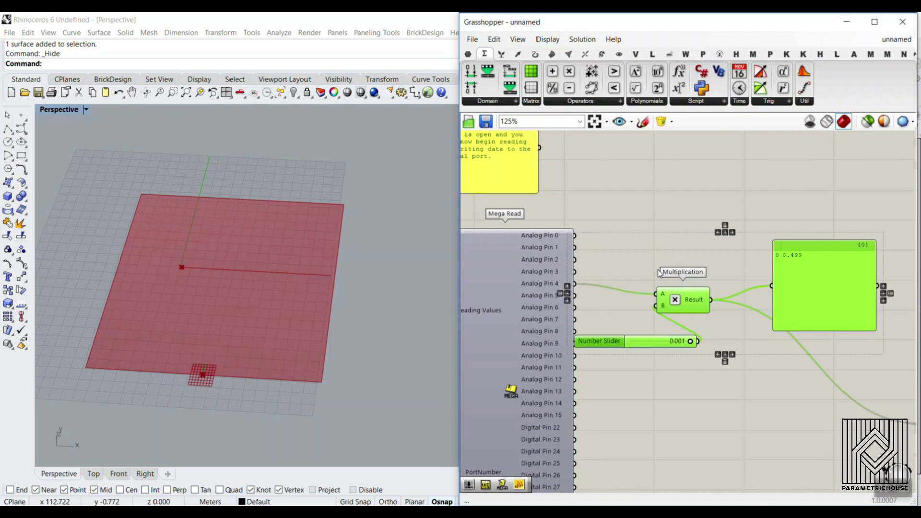
pyautogui.keyDown('alt'); pyautogui.moveTo(778, 267); pyautogui.dragTo(808, 371); pyautogui.keyUp('alt')
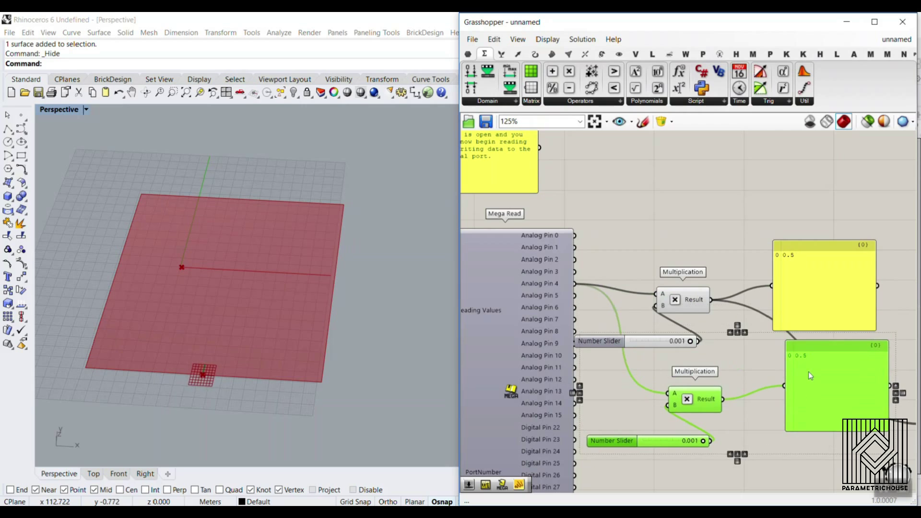
# Step: Feed Analog Pin 7 into the duplicated Multiplication's A input and connect its Result to Construct Point's v input
pyautogui.click(593, 301)
pyautogui.scroll(2, 593, 301)
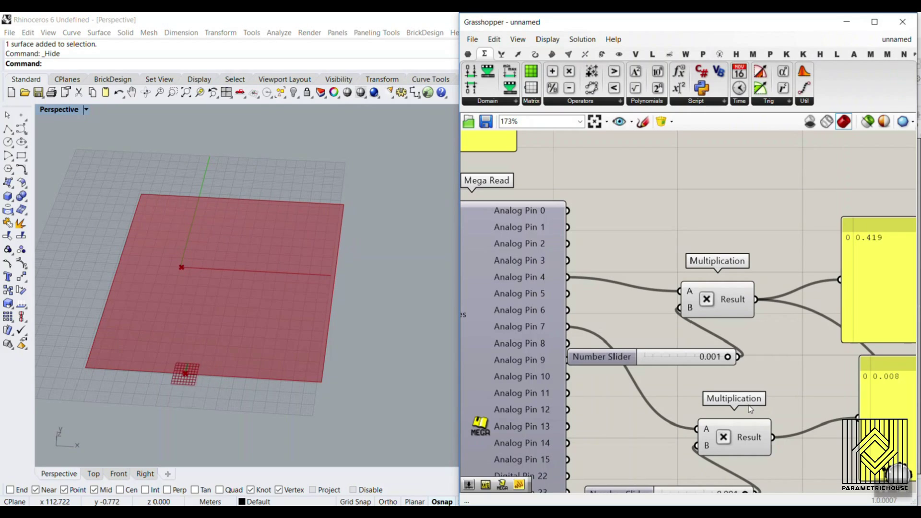
pyautogui.moveTo(811, 264); pyautogui.dragTo(655, 173, button='right')
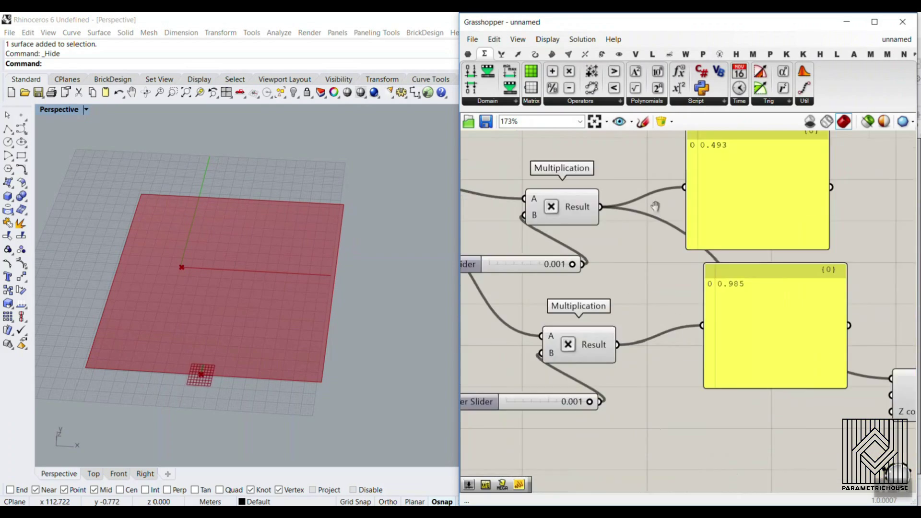
pyautogui.scroll(-1, 696, 216)
pyautogui.scroll(2, 616, 315)
pyautogui.scroll(-2, 616, 316)
pyautogui.moveTo(616, 315); pyautogui.dragTo(748, 302)
pyautogui.scroll(2, 765, 366)
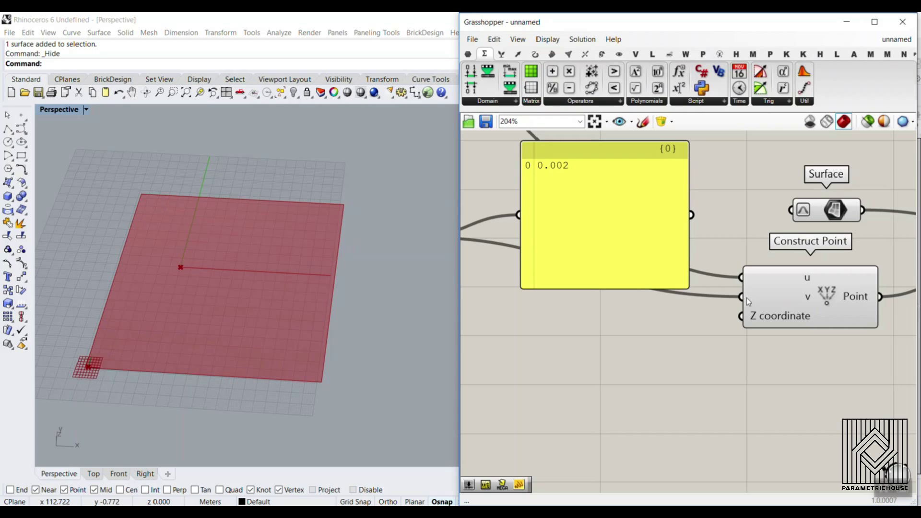
pyautogui.scroll(-5, 614, 249)
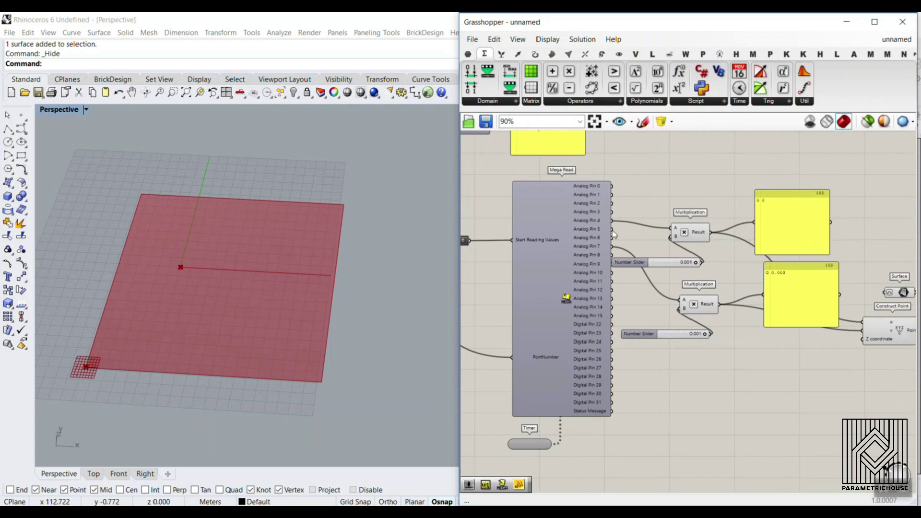
pyautogui.scroll(3, 583, 182)
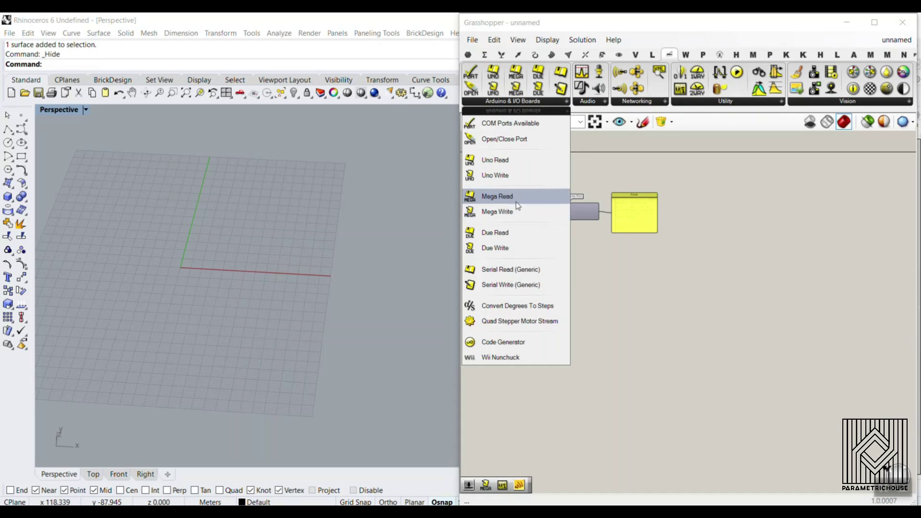
# Step: Place a Mega Write component below the panel and connect a new Boolean Toggle to its Start Writing Values input
pyautogui.click(498, 211)
pyautogui.click(691, 304)
pyautogui.scroll(3, 736, 353)
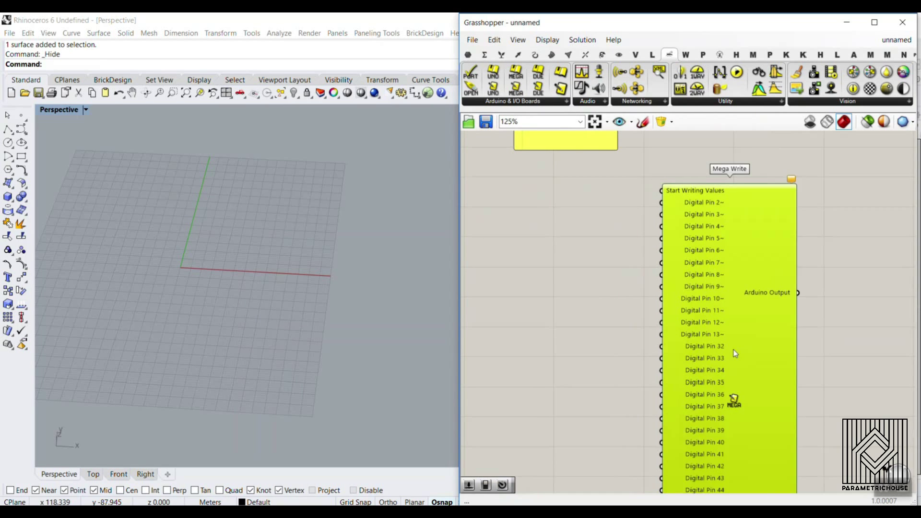
pyautogui.moveTo(735, 354); pyautogui.dragTo(742, 382)
pyautogui.doubleClick(537, 214)
pyautogui.write('tog')
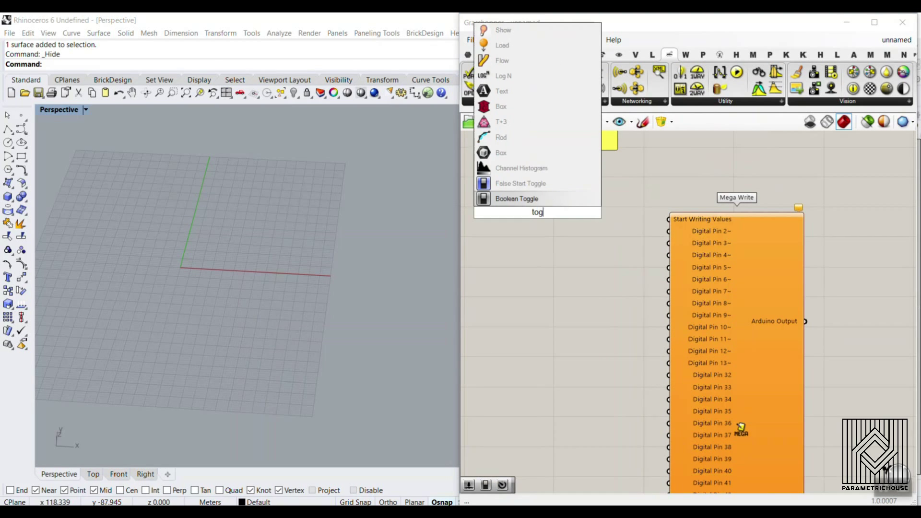
pyautogui.click(540, 200)
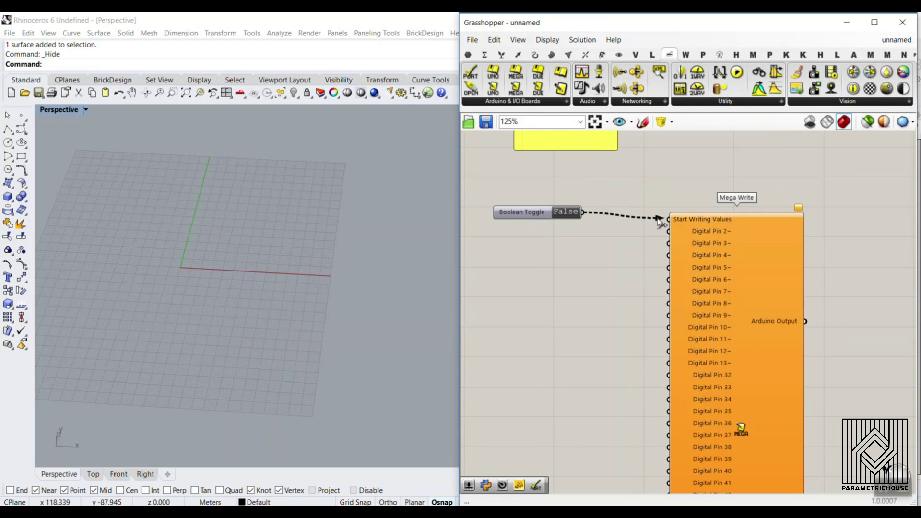
# Step: Connect the port number feeding the Open/Close Port component to Mega Write's PortNumber input as well
pyautogui.scroll(-4, 589, 307)
pyautogui.scroll(3, 586, 363)
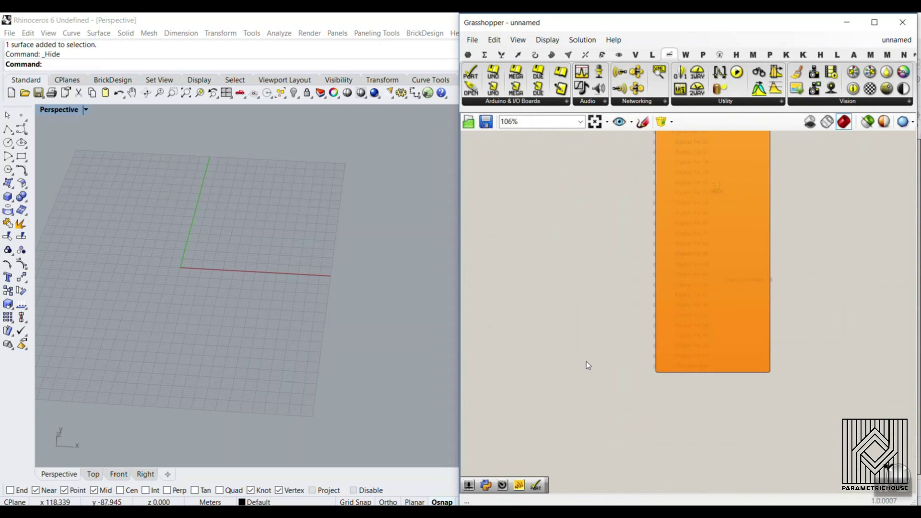
pyautogui.scroll(2, 696, 379)
pyautogui.scroll(-5, 695, 368)
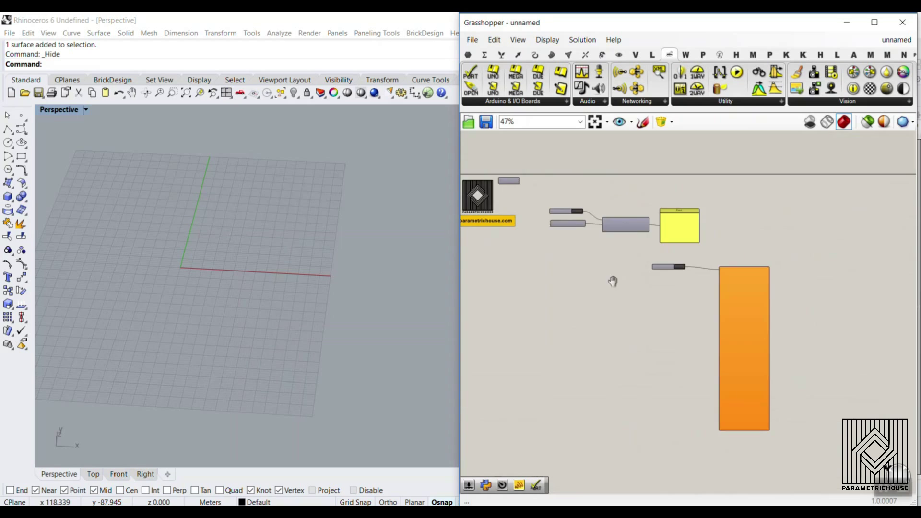
pyautogui.scroll(4, 610, 280)
pyautogui.scroll(3, 596, 243)
pyautogui.scroll(-5, 581, 211)
pyautogui.moveTo(586, 209); pyautogui.dragTo(699, 392)
# Step: Add a Timer below Mega Write, set its interval to 20 ms, and link it to Mega Write
pyautogui.scroll(4, 700, 390)
pyautogui.scroll(3, 651, 349)
pyautogui.doubleClick(623, 325)
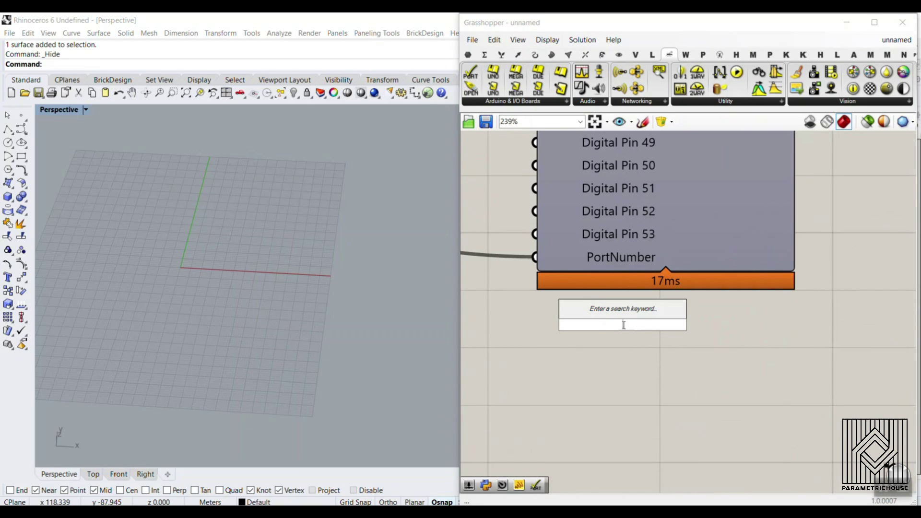
pyautogui.write('t')
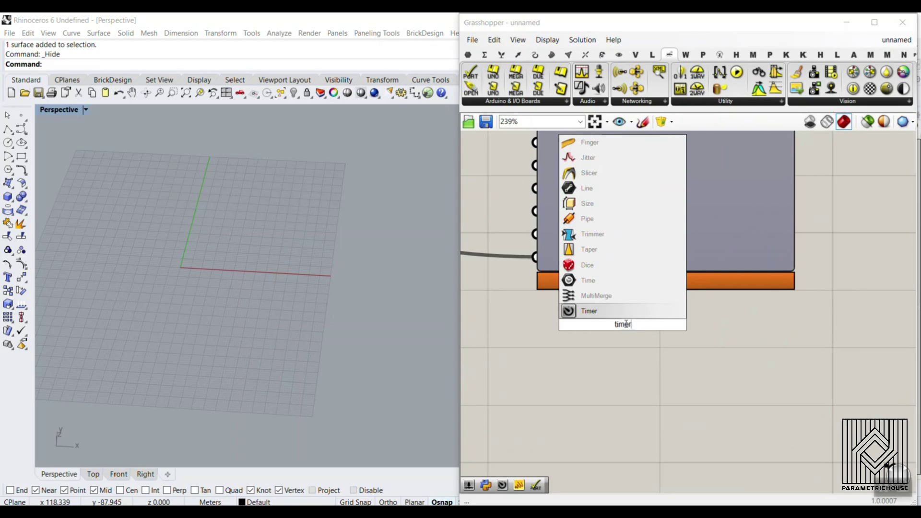
pyautogui.write('imer')
pyautogui.press('Return')
pyautogui.rightClick(626, 324)
pyautogui.click(677, 371)
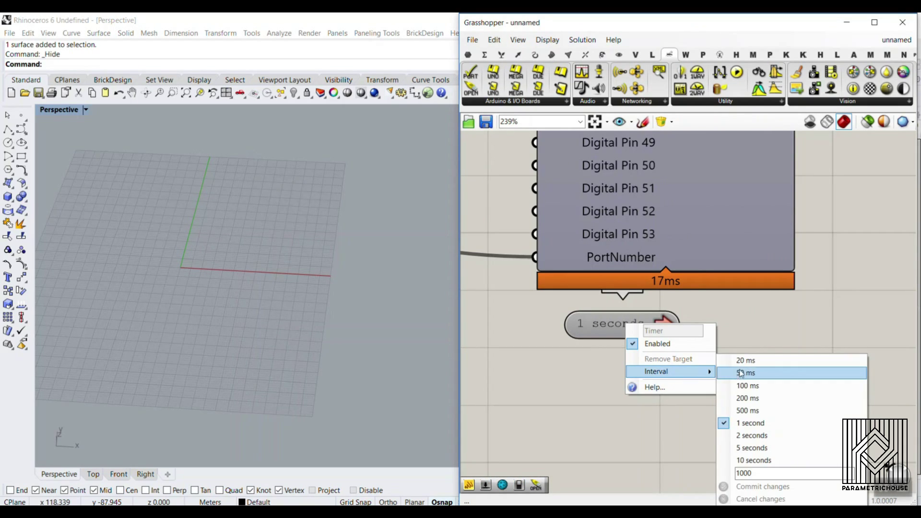
pyautogui.click(746, 360)
pyautogui.moveTo(697, 300); pyautogui.dragTo(546, 275)
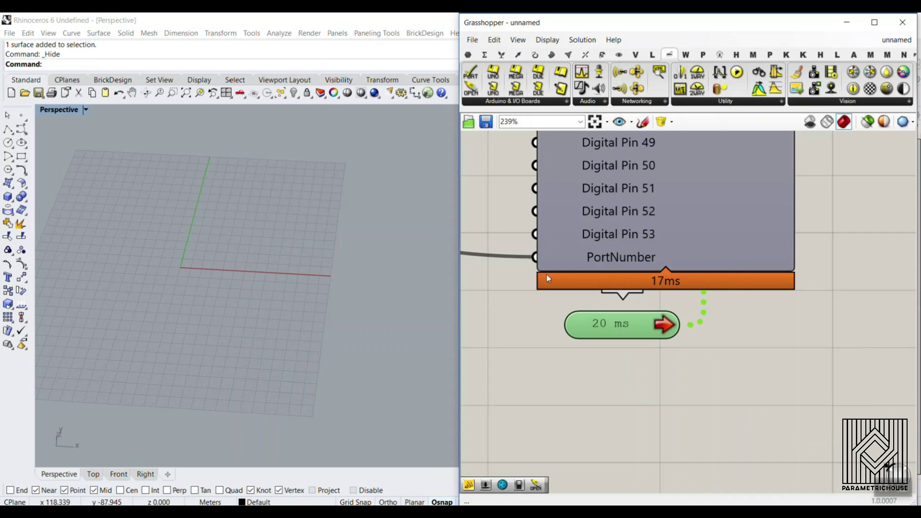
pyautogui.moveTo(546, 275); pyautogui.dragTo(564, 351, button='right')
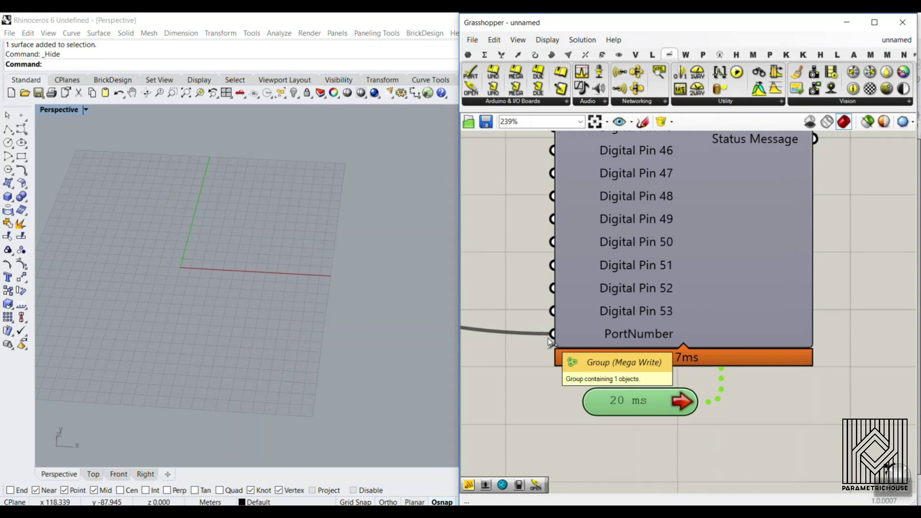
# Step: Set Mega Write's Digital Pin 9 input to Servo mode
pyautogui.scroll(1, 548, 338)
pyautogui.scroll(-5, 512, 325)
pyautogui.scroll(6, 559, 238)
pyautogui.moveTo(558, 238); pyautogui.dragTo(598, 310, button='right')
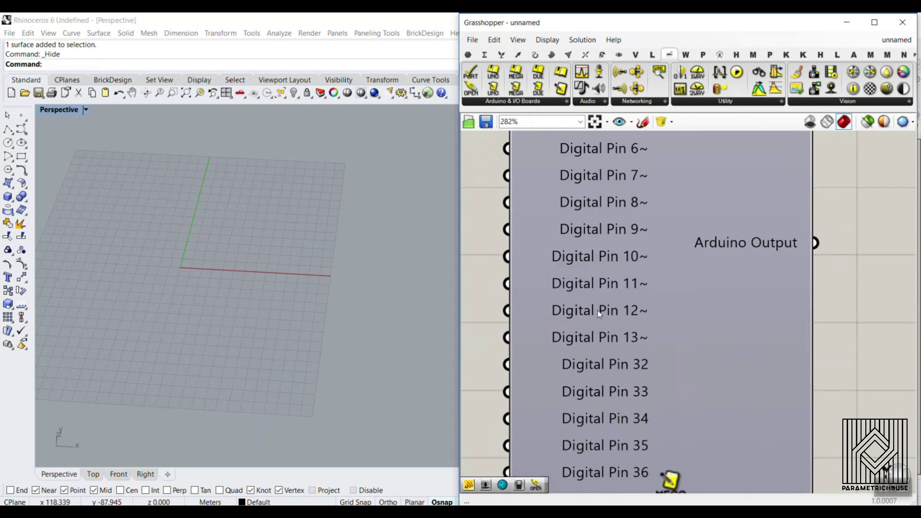
pyautogui.scroll(3, 603, 295)
pyautogui.rightClick(607, 296)
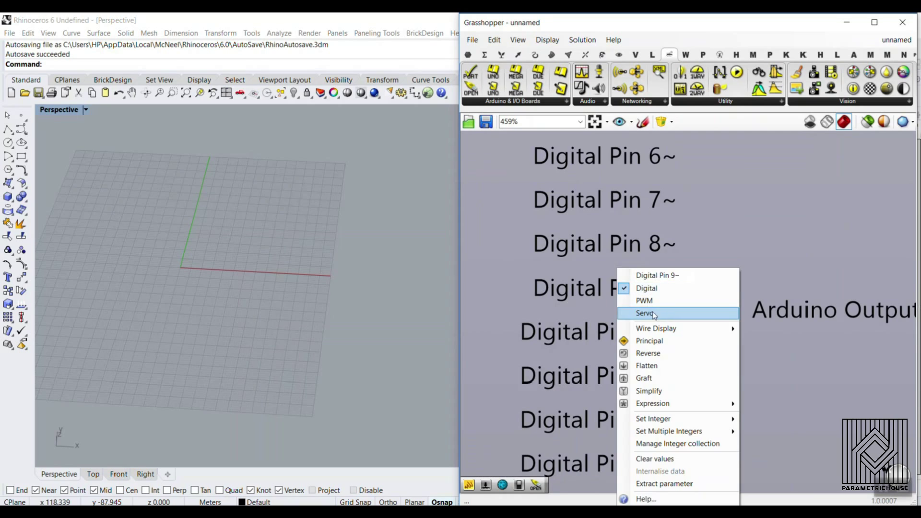
pyautogui.click(652, 313)
# Step: Add an integer Number Slider starting at 0 beside Mega Write and connect it to the Digital Pin 9 input
pyautogui.moveTo(652, 313); pyautogui.dragTo(831, 363, button='right')
pyautogui.doubleClick(582, 330)
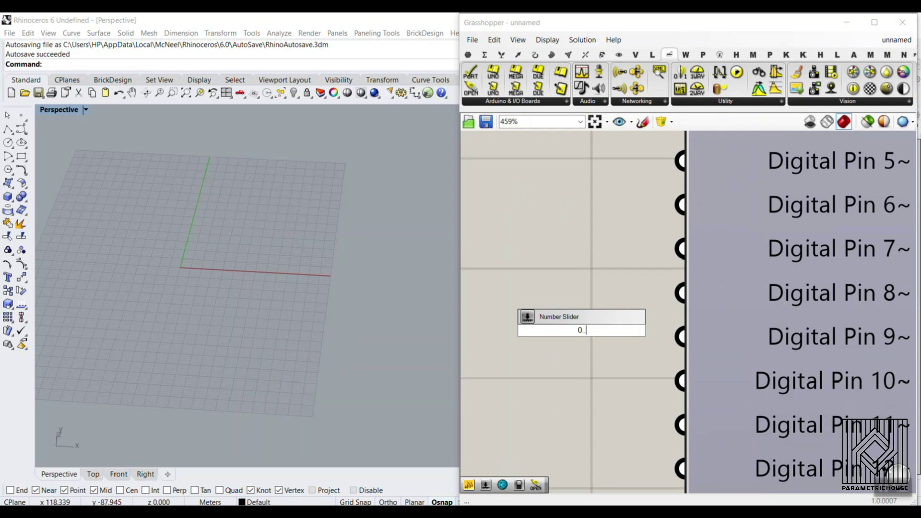
pyautogui.write('0..')
pyautogui.press('Return')
pyautogui.moveTo(686, 313); pyautogui.dragTo(525, 297)
pyautogui.moveTo(629, 306); pyautogui.dragTo(681, 335)
pyautogui.scroll(-2, 584, 332)
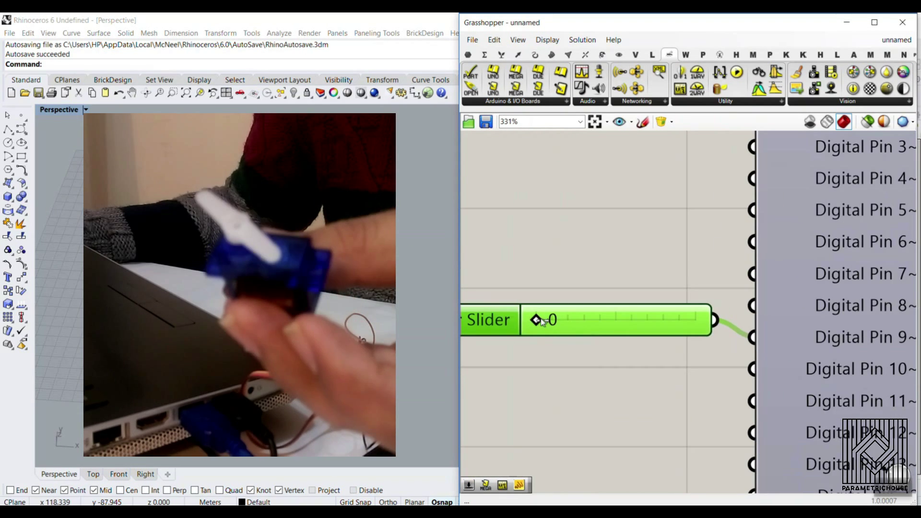
# Step: Vary the slider feeding Digital Pin 9 up and back down in its low range to test the servo's rotation
pyautogui.moveTo(558, 325); pyautogui.dragTo(577, 330)
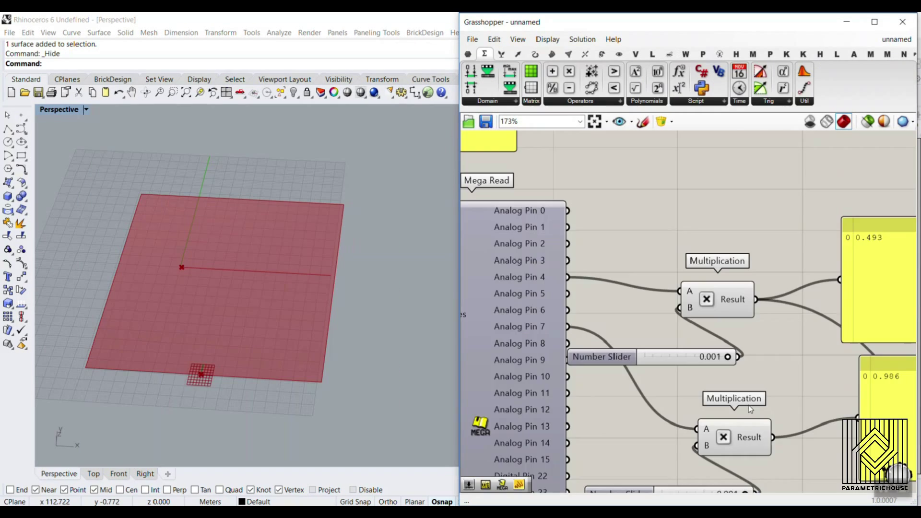
pyautogui.moveTo(749, 405); pyautogui.dragTo(663, 277, button='right')
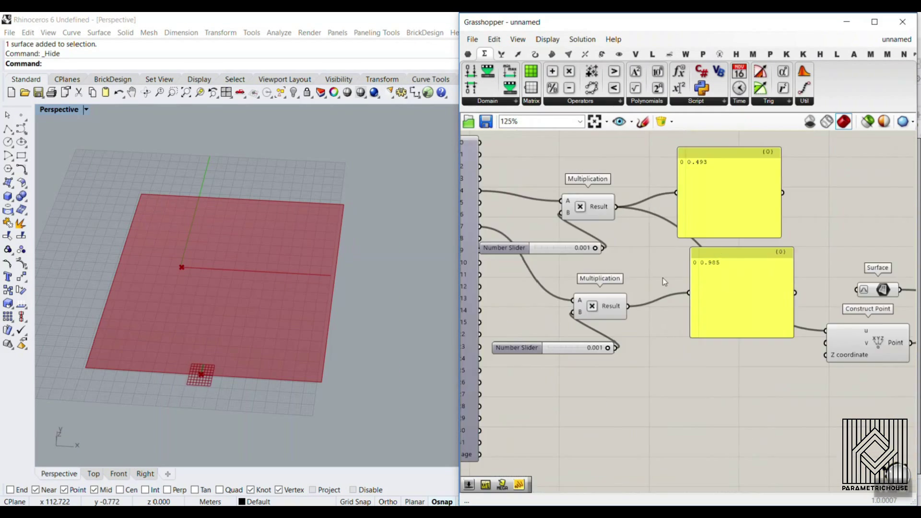
pyautogui.scroll(-3, 663, 278)
pyautogui.scroll(4, 747, 301)
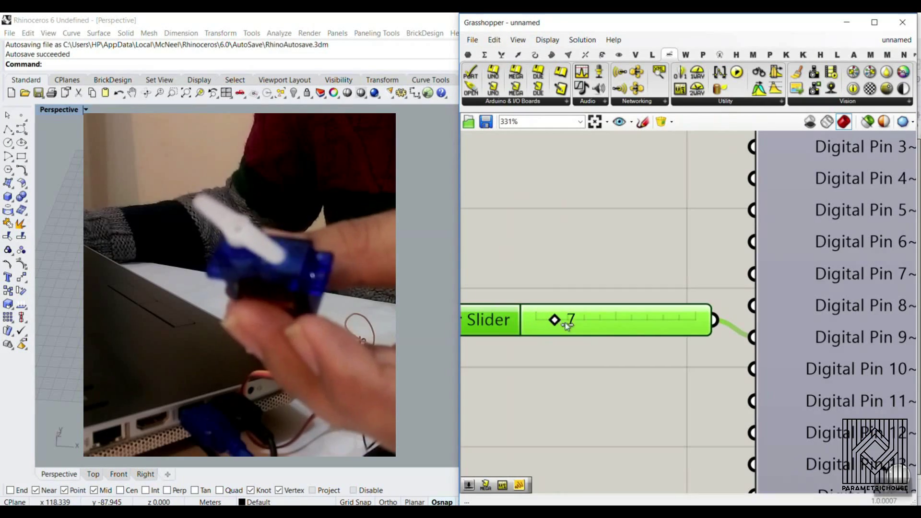
pyautogui.moveTo(565, 323); pyautogui.dragTo(537, 327)
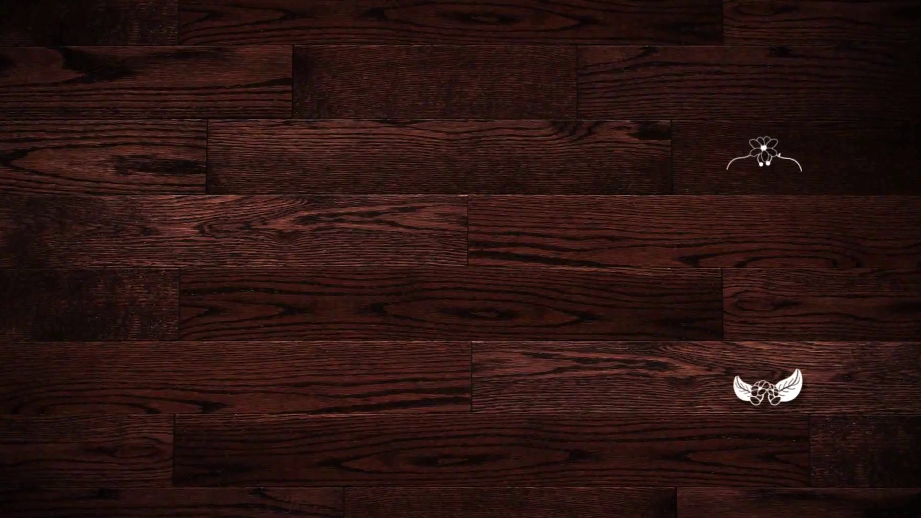